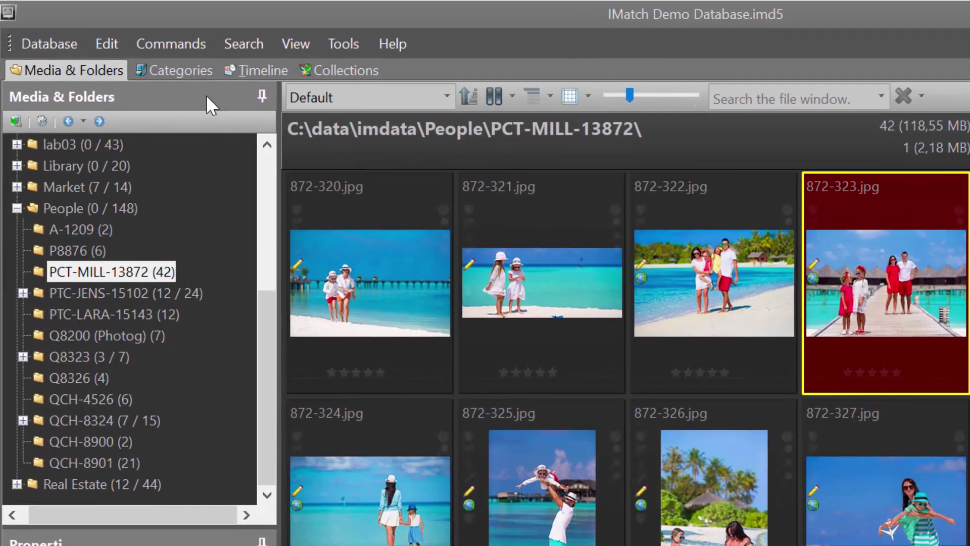
# Auto-hide the Media & Folders panel, briefly view PTC-JENS-15102, then return to PCT-MILL-13872.
pyautogui.click(206, 95)
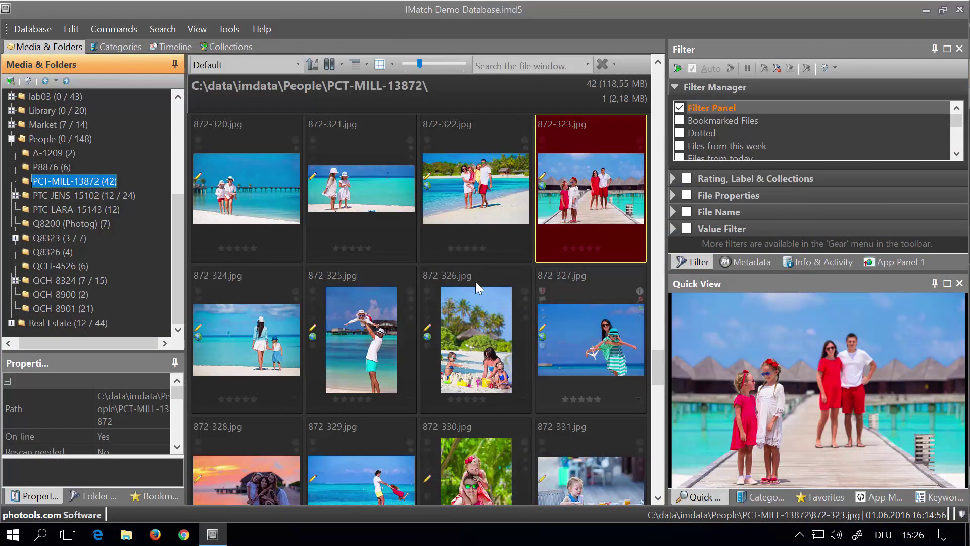
pyautogui.click(174, 64)
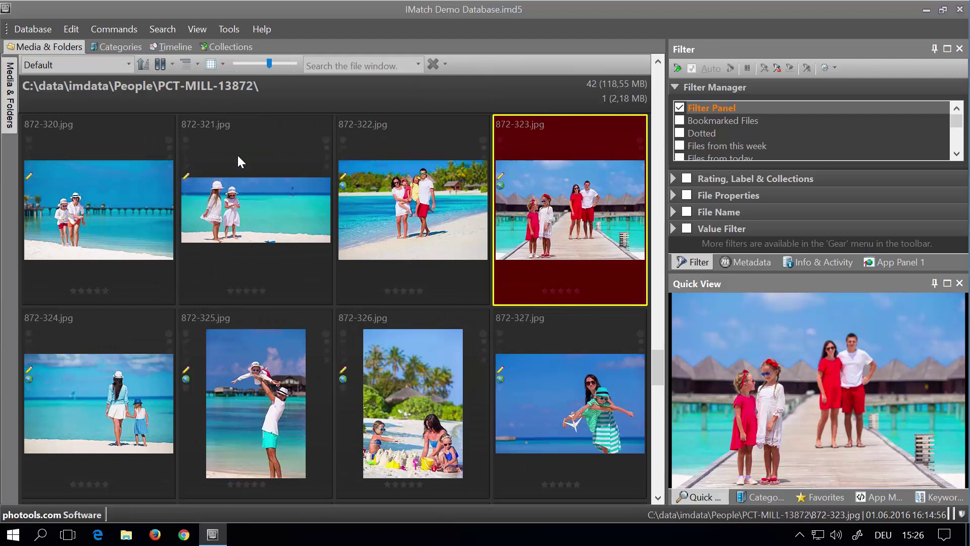
pyautogui.moveTo(237, 156)
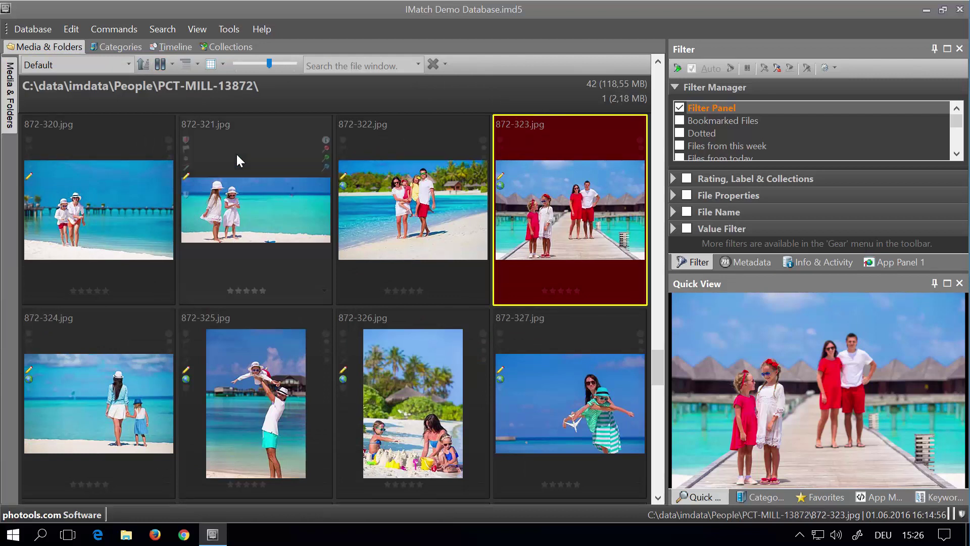
pyautogui.moveTo(99, 170)
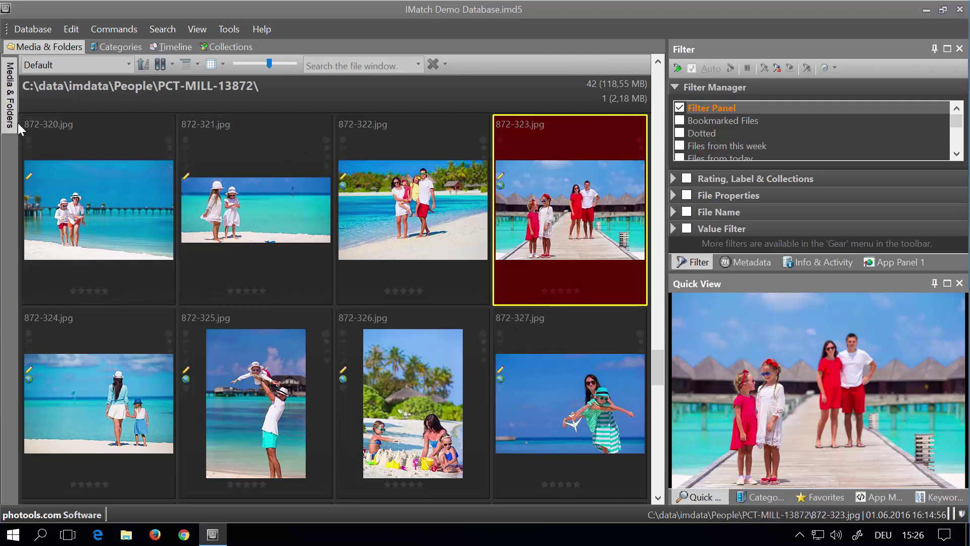
pyautogui.moveTo(15, 123)
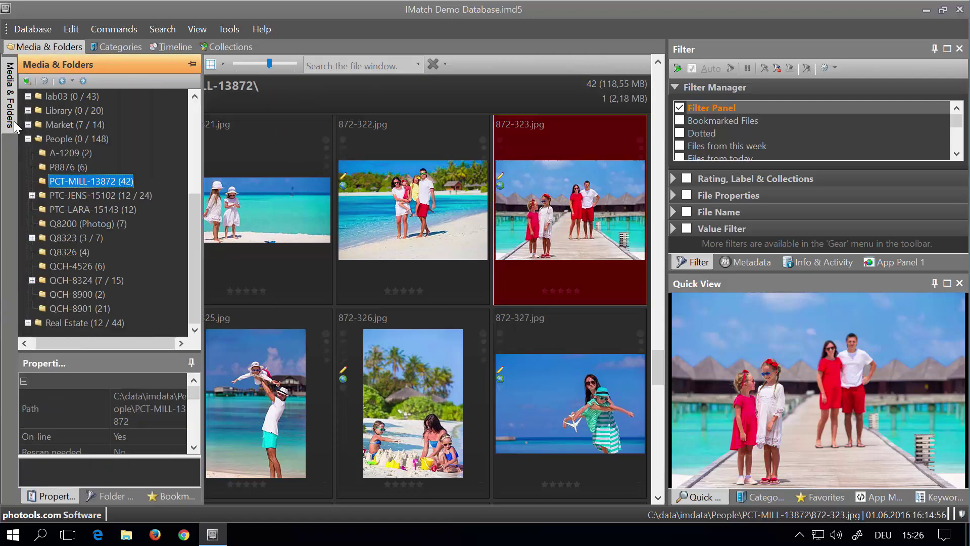
pyautogui.click(106, 194)
pyautogui.click(105, 181)
pyautogui.click(547, 159)
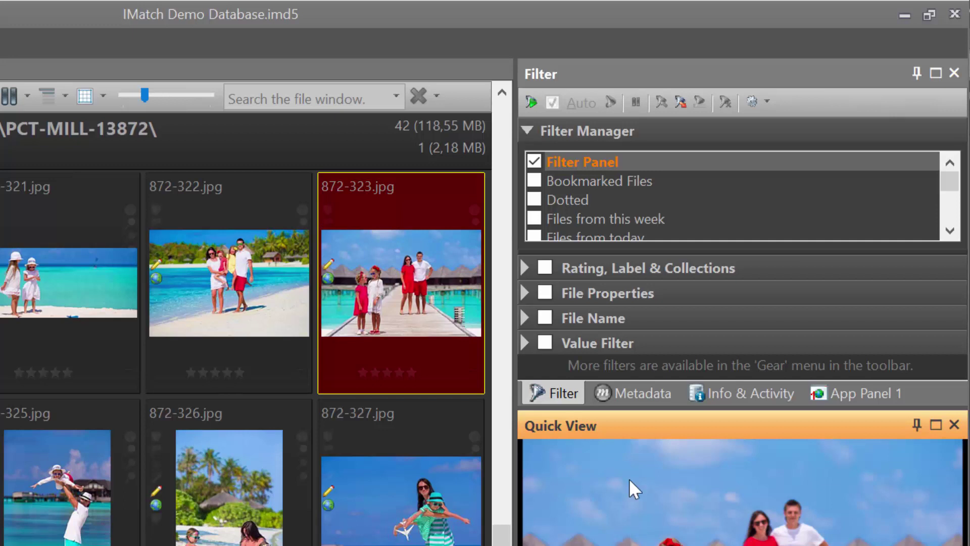
# Cycle the right panel through Metadata, Info & Activity and File Finder, then back to Filter.
pyautogui.click(632, 391)
pyautogui.click(705, 392)
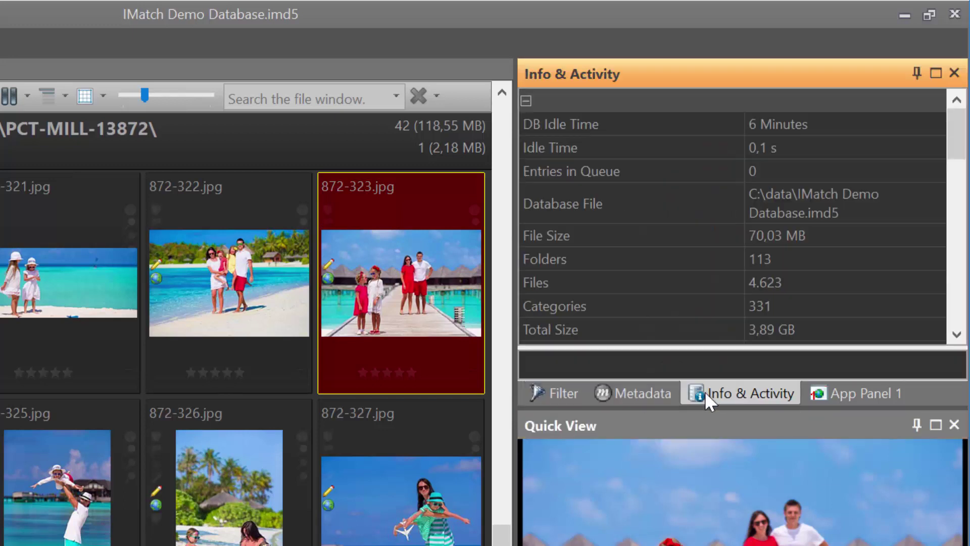
pyautogui.click(831, 393)
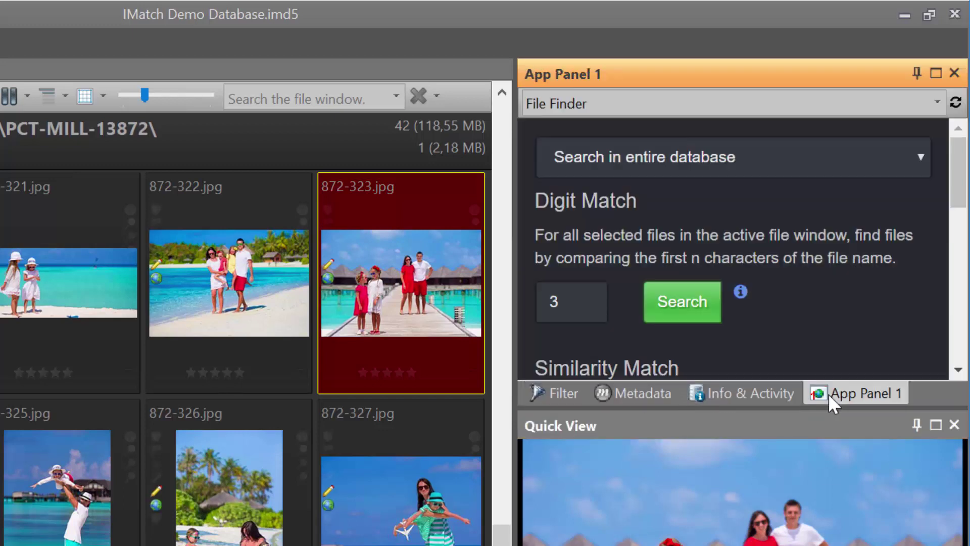
pyautogui.click(557, 399)
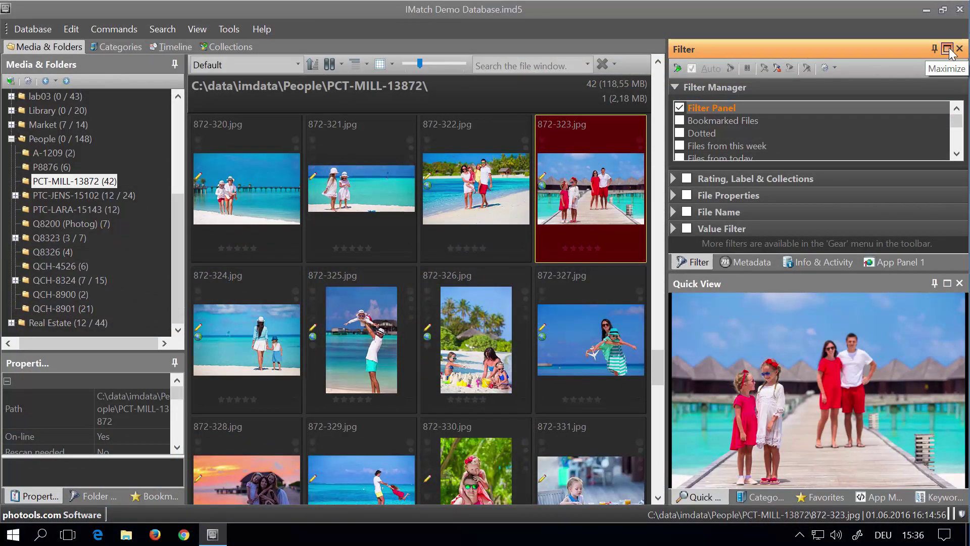
# Show Metadata in the maximized right panel, then restore it and enlarge Quick View beneath.
pyautogui.click(948, 50)
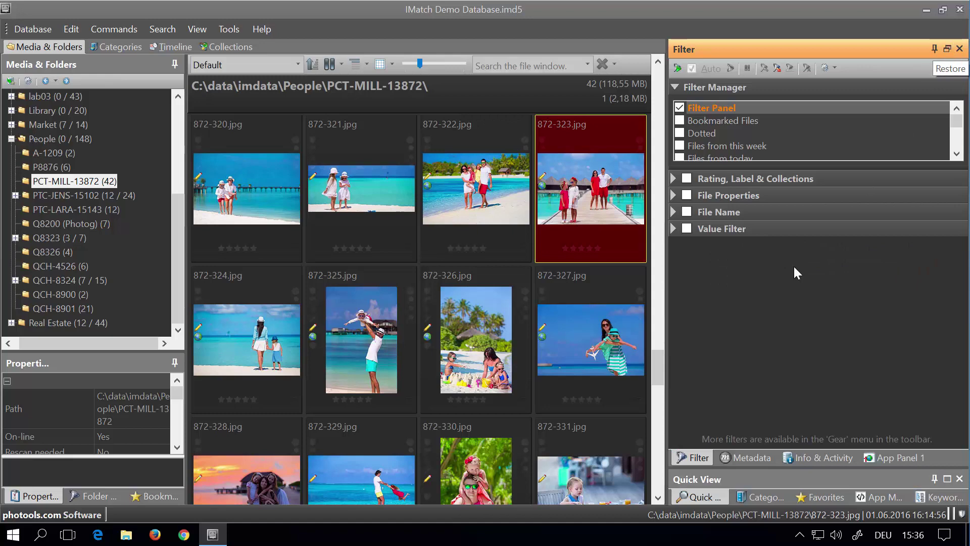
pyautogui.click(733, 457)
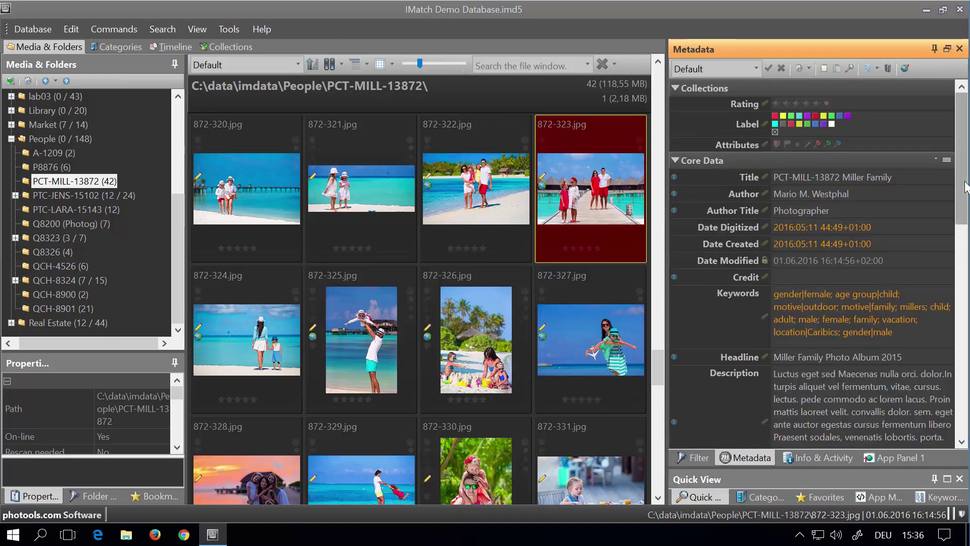
pyautogui.scroll(-10, 929, 244)
pyautogui.scroll(10, 950, 171)
pyautogui.scroll(1, 950, 171)
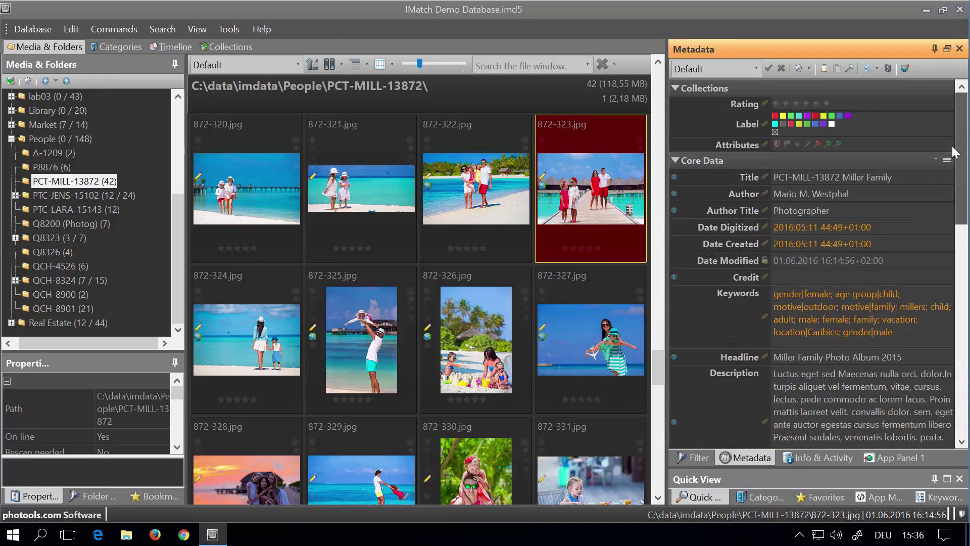
pyautogui.click(947, 49)
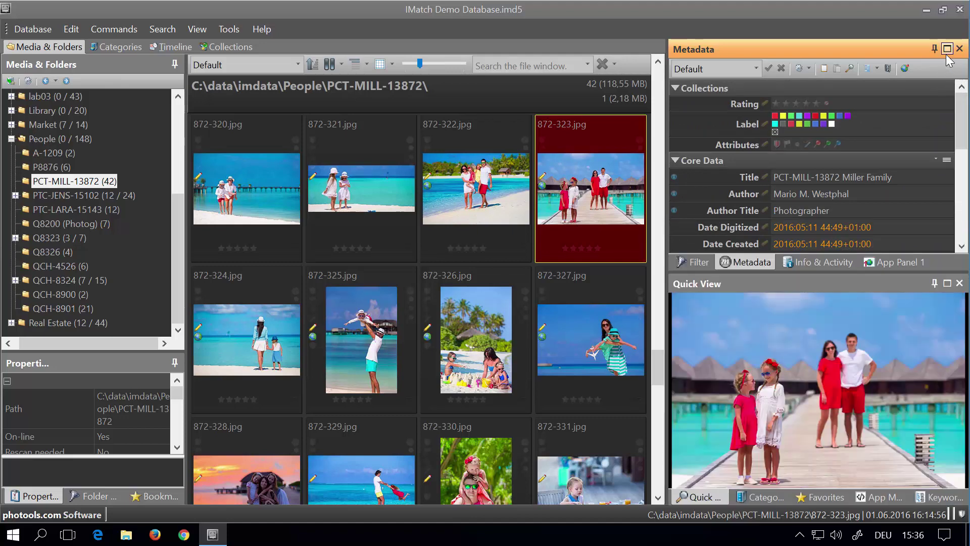
pyautogui.moveTo(902, 276); pyautogui.dragTo(875, 294)
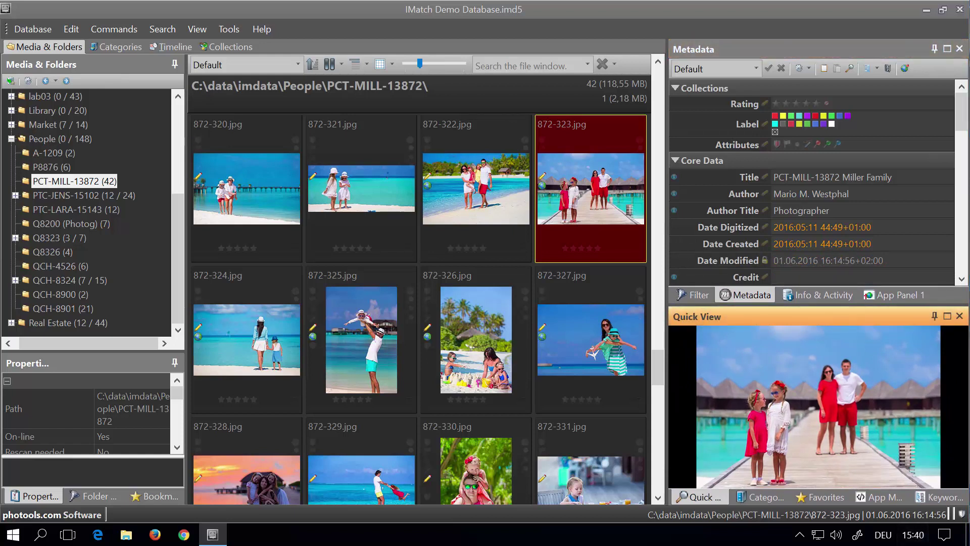
# Close the Favorites, Quick View, Keywords, App Manager and Categories panels in the lower-right dock.
pyautogui.click(823, 500)
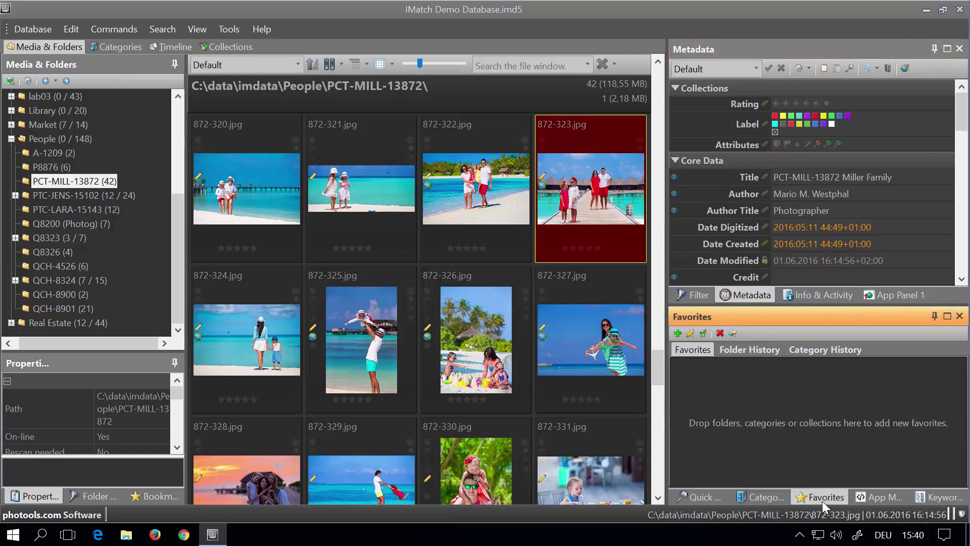
pyautogui.click(959, 317)
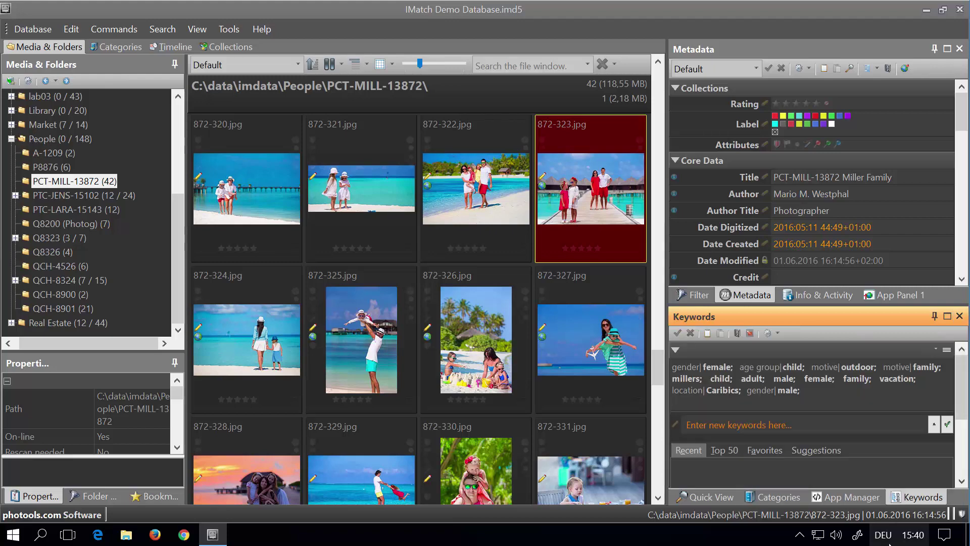
pyautogui.click(859, 498)
pyautogui.click(781, 499)
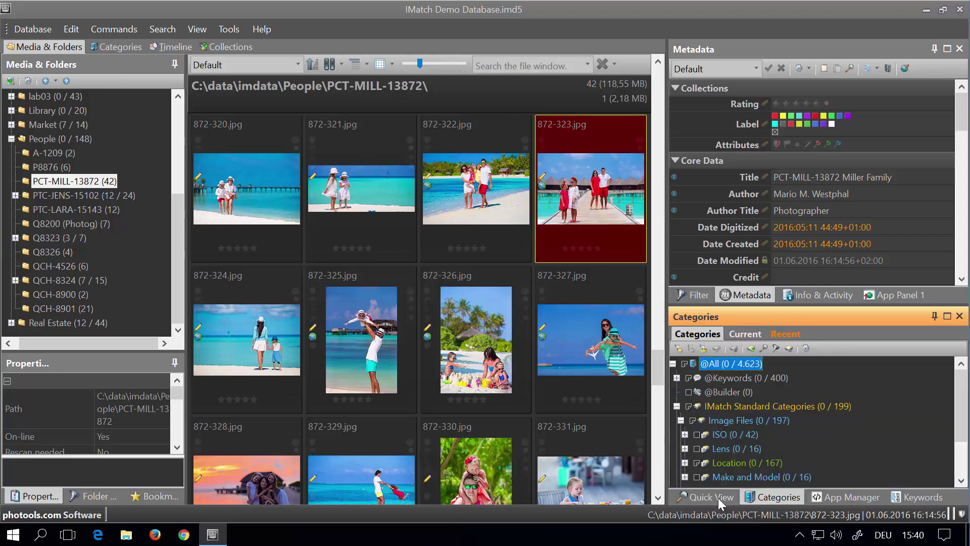
pyautogui.click(712, 496)
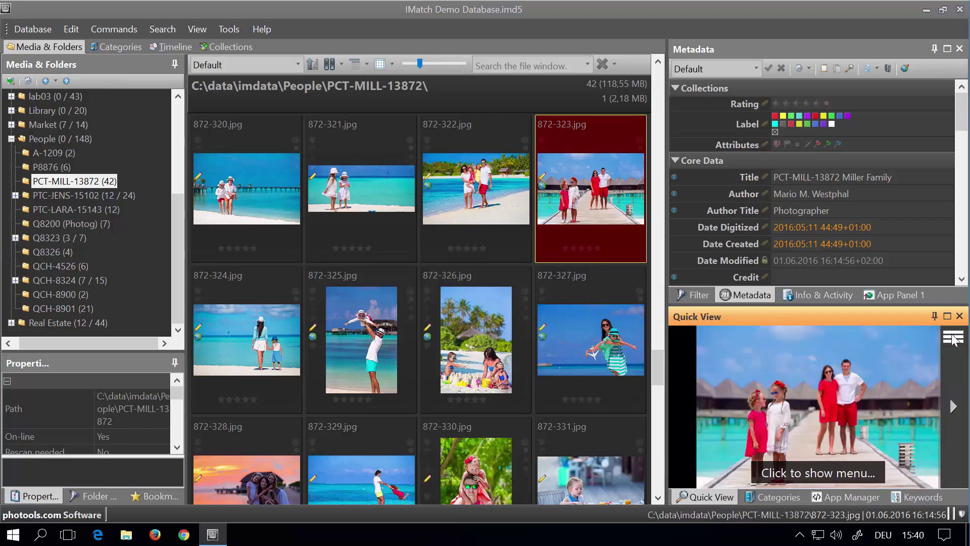
pyautogui.click(959, 317)
pyautogui.click(960, 316)
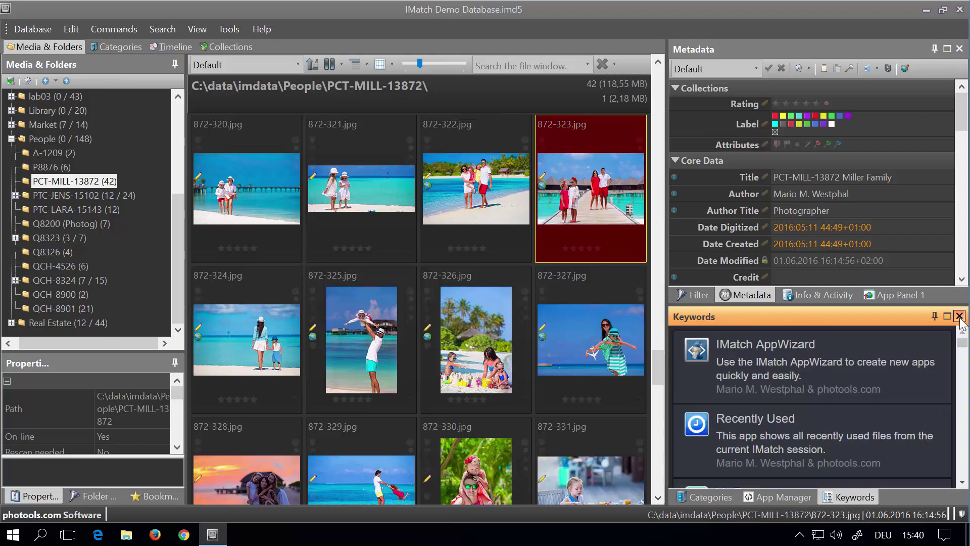
pyautogui.click(960, 317)
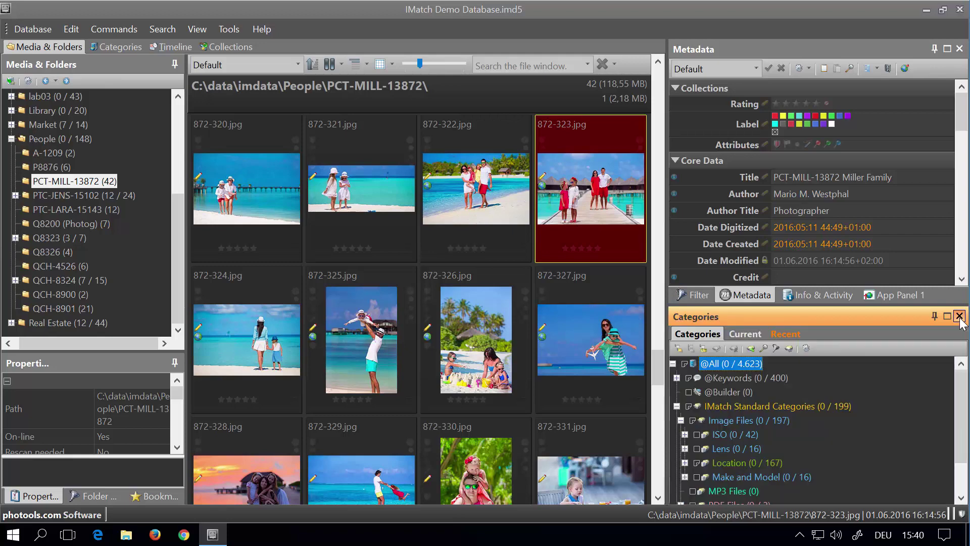
pyautogui.click(959, 317)
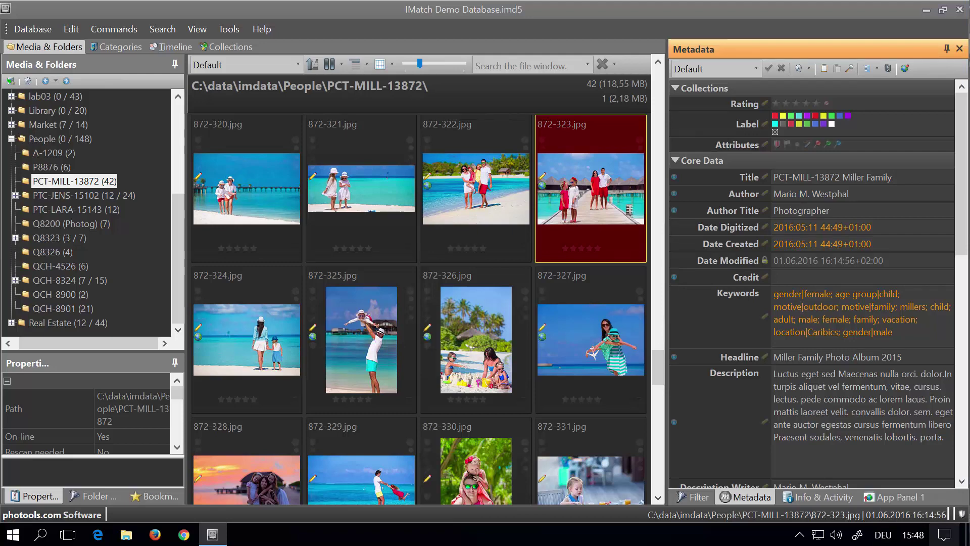
# Auto-hide the right panel group, preview Filter, Metadata, Info & Activity and File Finder, then re-dock it.
pyautogui.click(947, 49)
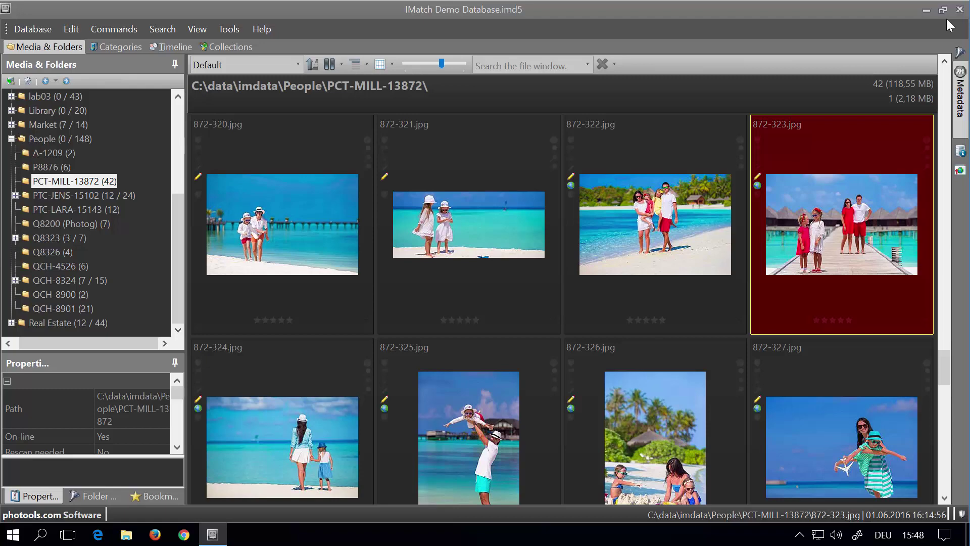
pyautogui.click(962, 60)
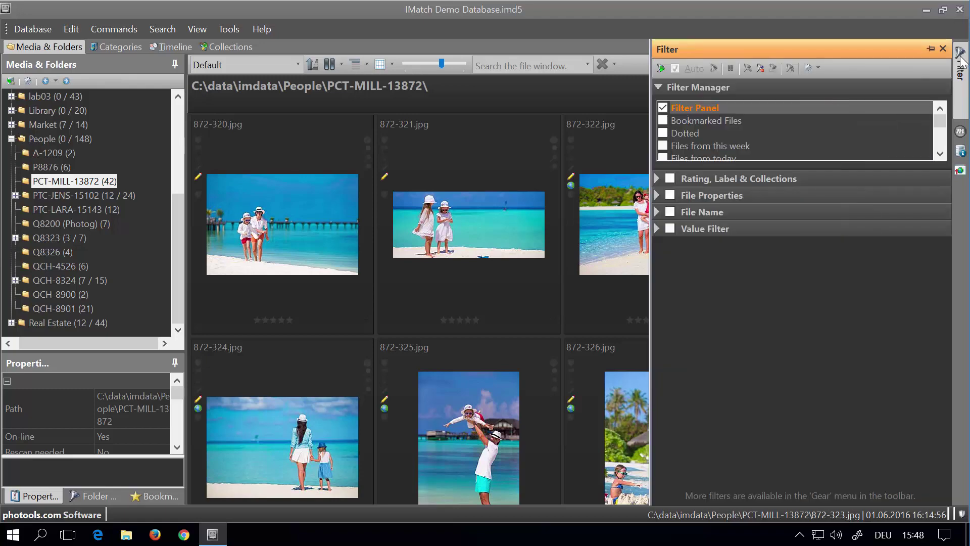
pyautogui.click(960, 131)
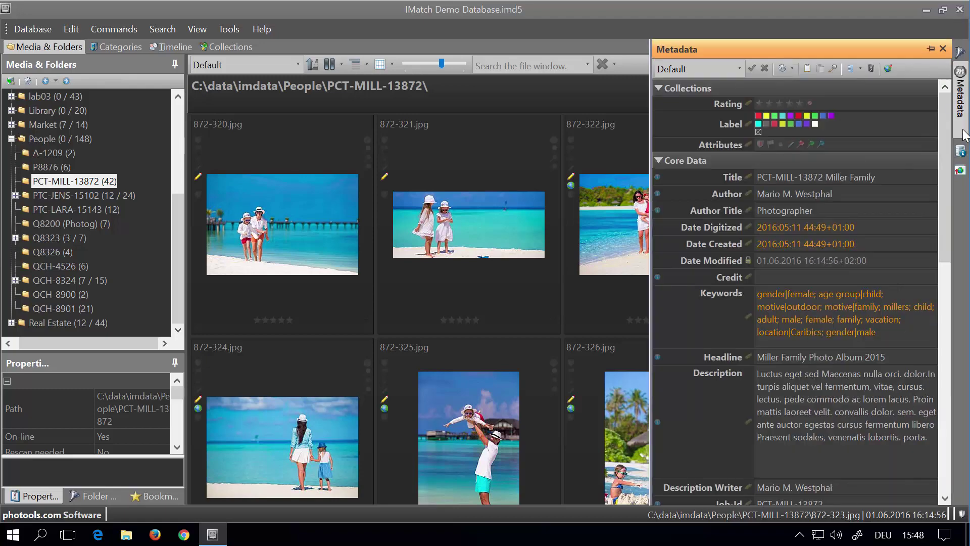
pyautogui.click(962, 151)
pyautogui.click(960, 171)
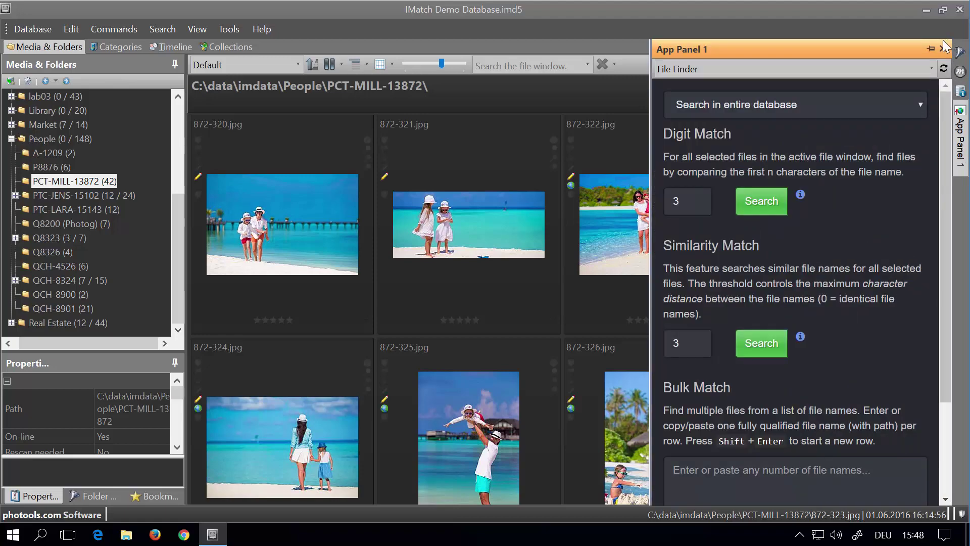
pyautogui.click(933, 50)
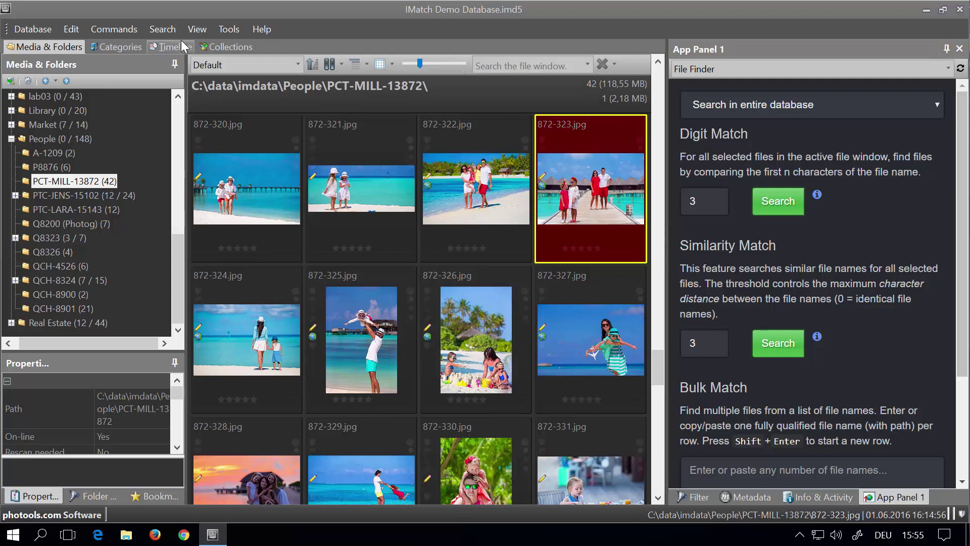
# Open the Keywords panel from the View menu's panel list.
pyautogui.click(191, 31)
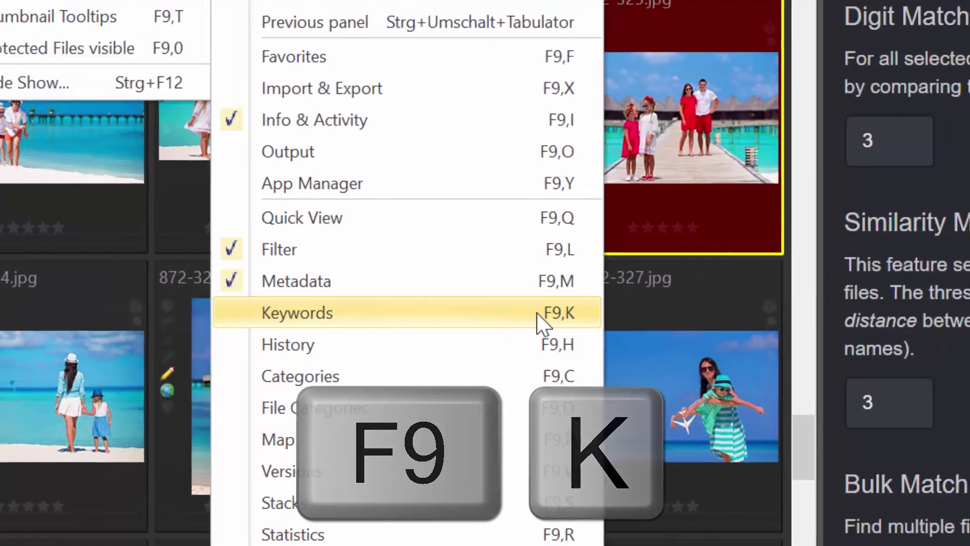
pyautogui.click(544, 318)
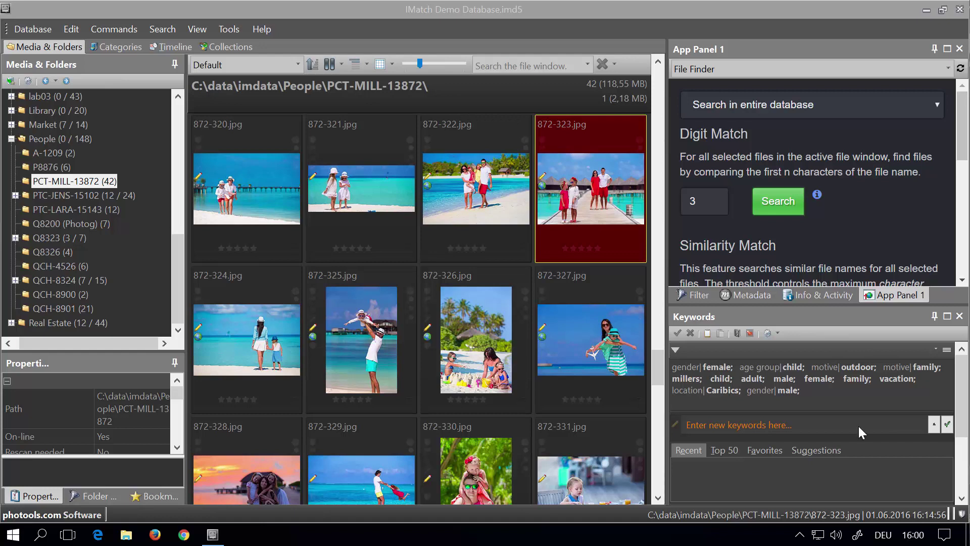
# Float the Keywords panel, then dock it as a tab beside App Panel 1 on the right.
pyautogui.click(825, 318)
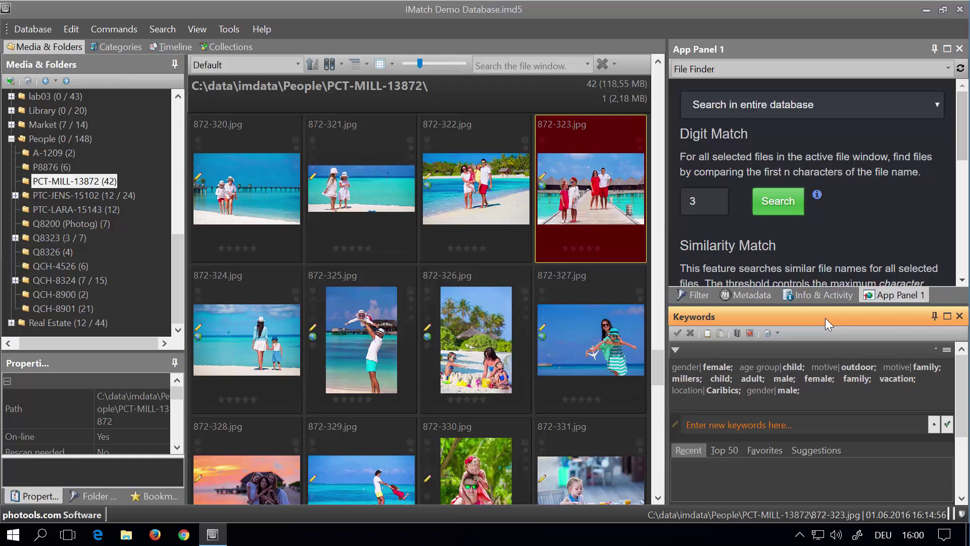
pyautogui.moveTo(825, 318); pyautogui.dragTo(325, 246)
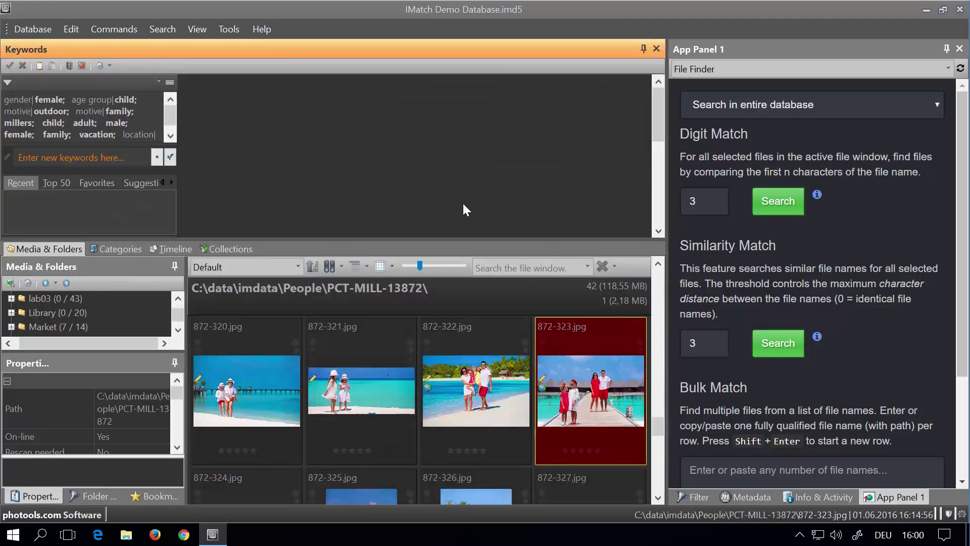
pyautogui.moveTo(355, 49); pyautogui.dragTo(938, 268)
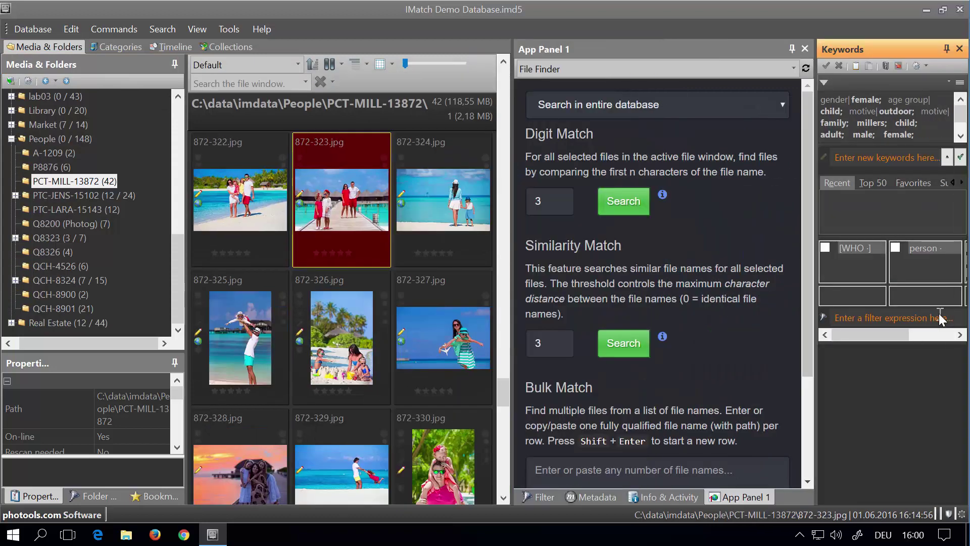
pyautogui.moveTo(859, 49); pyautogui.dragTo(804, 276)
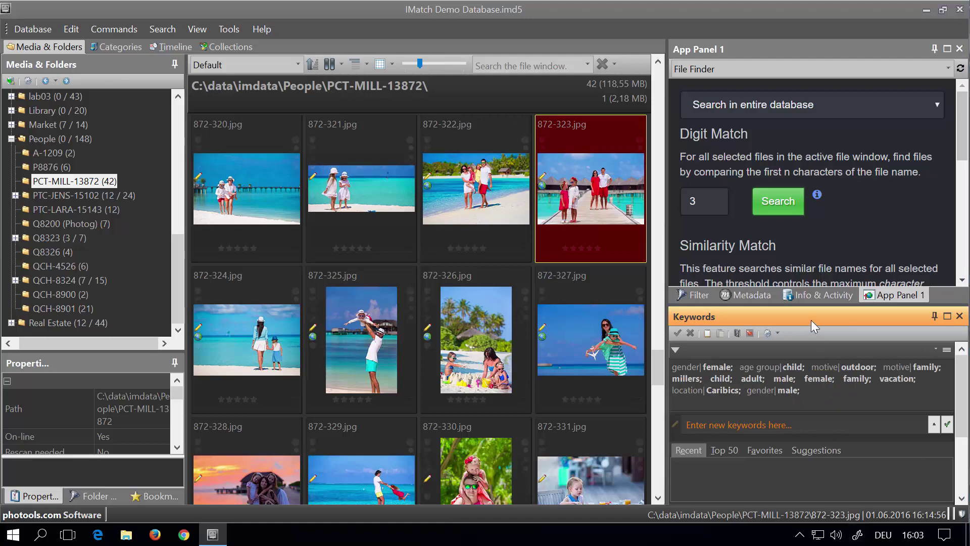
pyautogui.moveTo(811, 314); pyautogui.dragTo(491, 114)
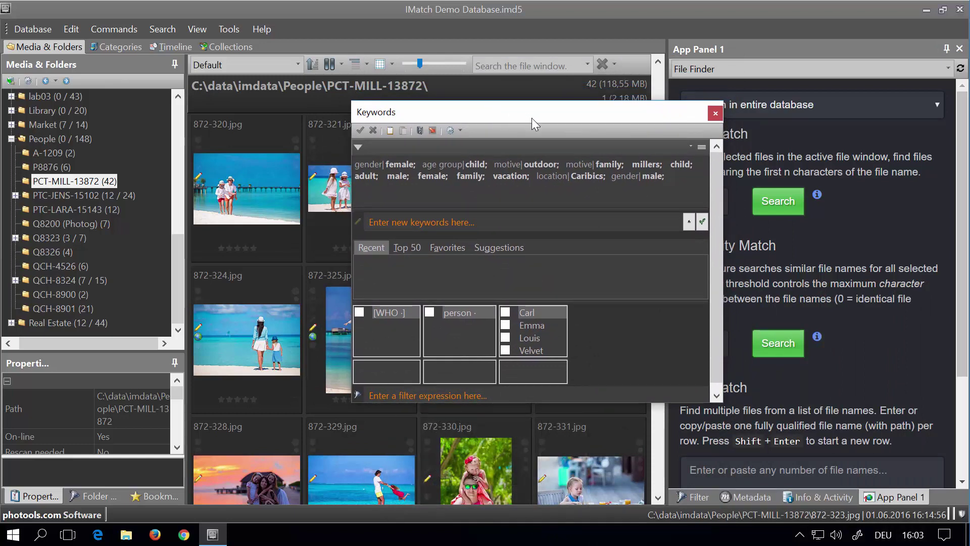
pyautogui.moveTo(531, 118); pyautogui.dragTo(557, 104)
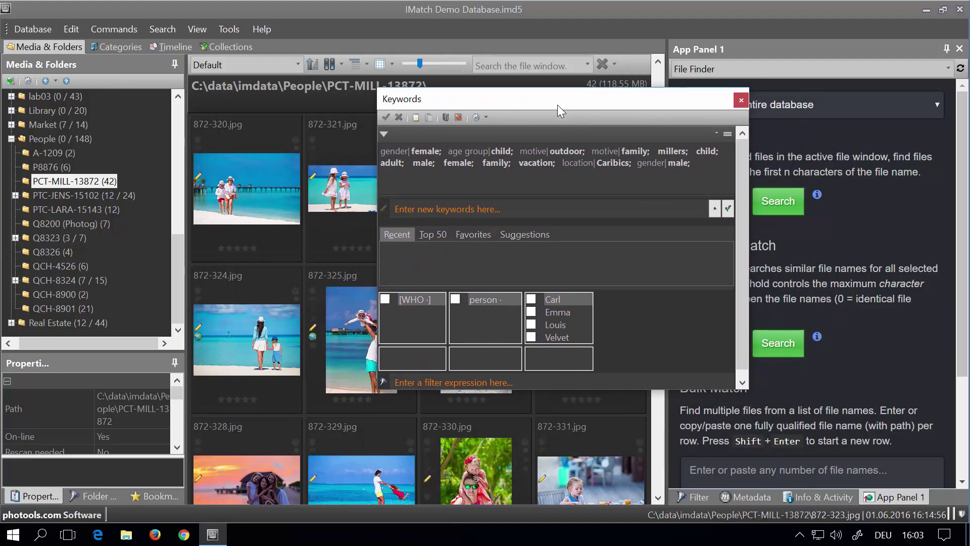
pyautogui.moveTo(557, 105); pyautogui.dragTo(808, 283)
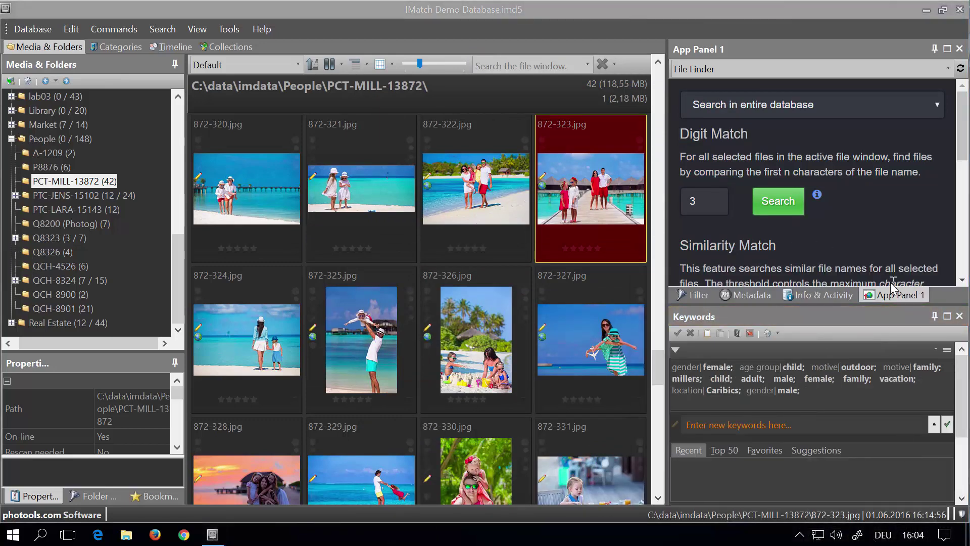
pyautogui.moveTo(879, 320); pyautogui.dragTo(807, 265)
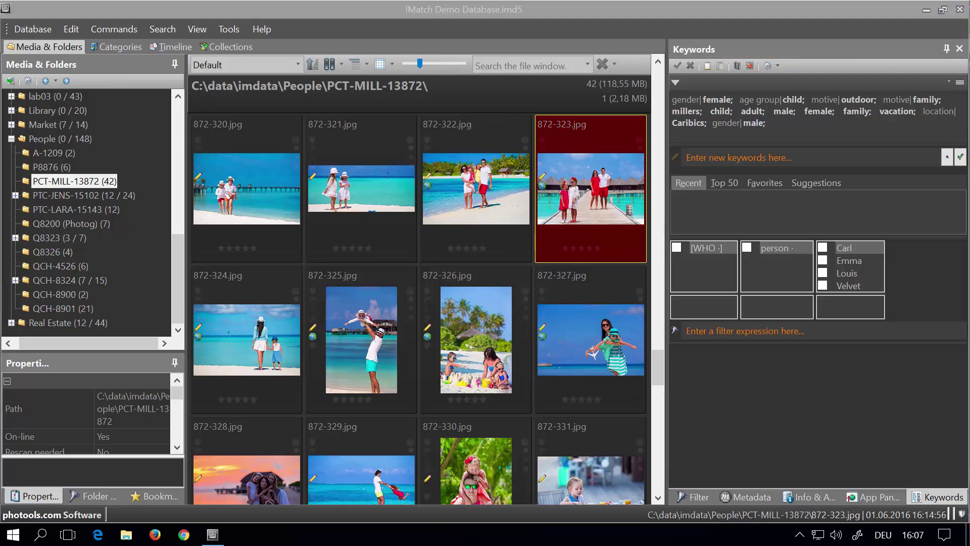
# Open the Favorites panel and dock it along the bottom of the window.
pyautogui.click(197, 30)
pyautogui.moveTo(208, 100)
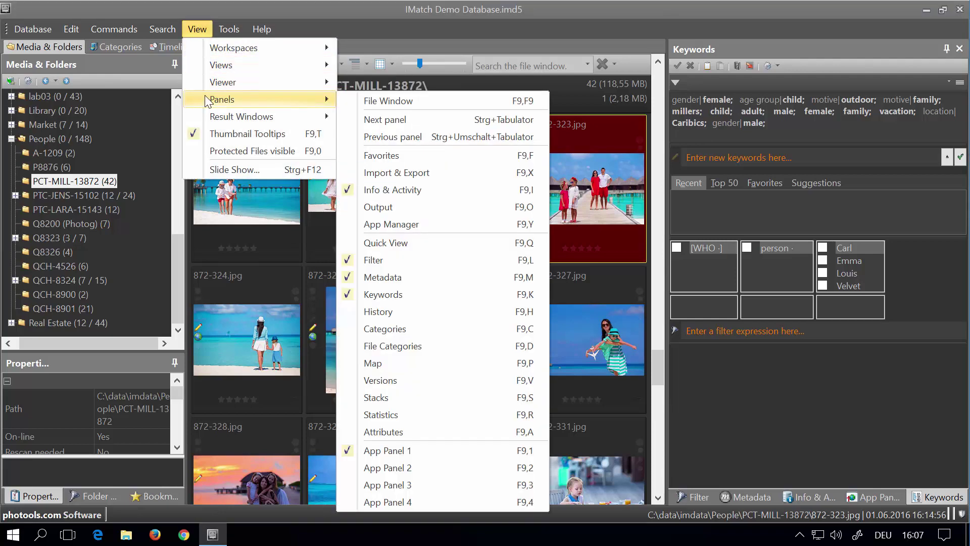
pyautogui.click(395, 157)
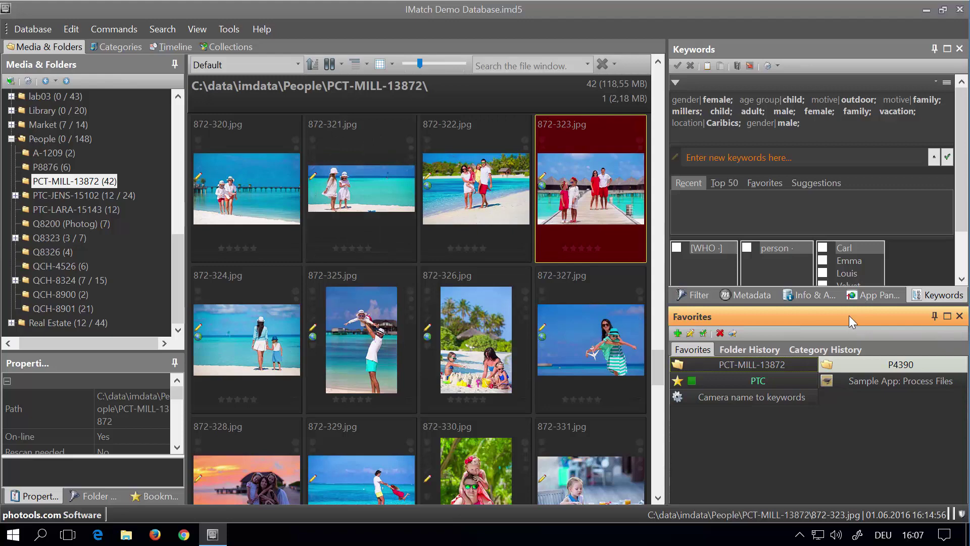
pyautogui.moveTo(851, 321); pyautogui.dragTo(807, 254)
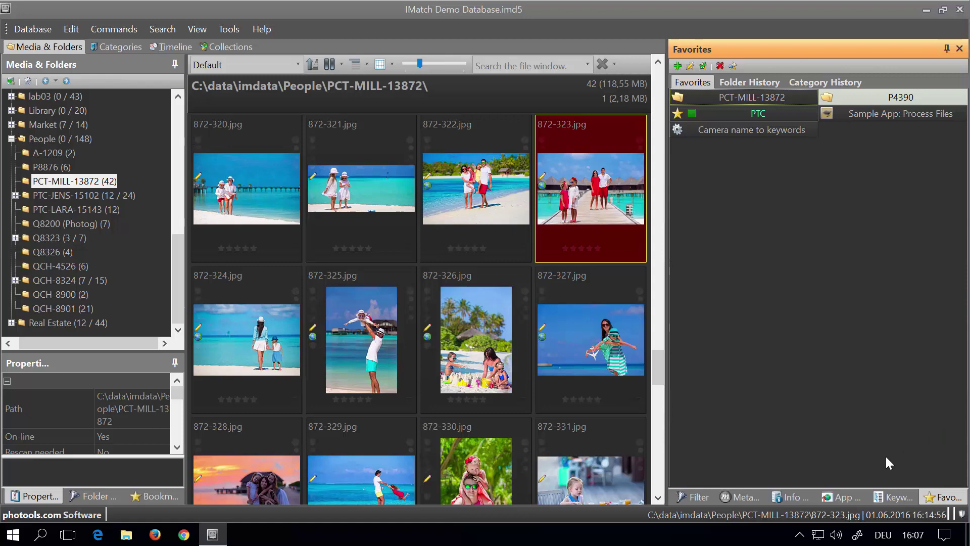
pyautogui.moveTo(937, 499); pyautogui.dragTo(319, 278)
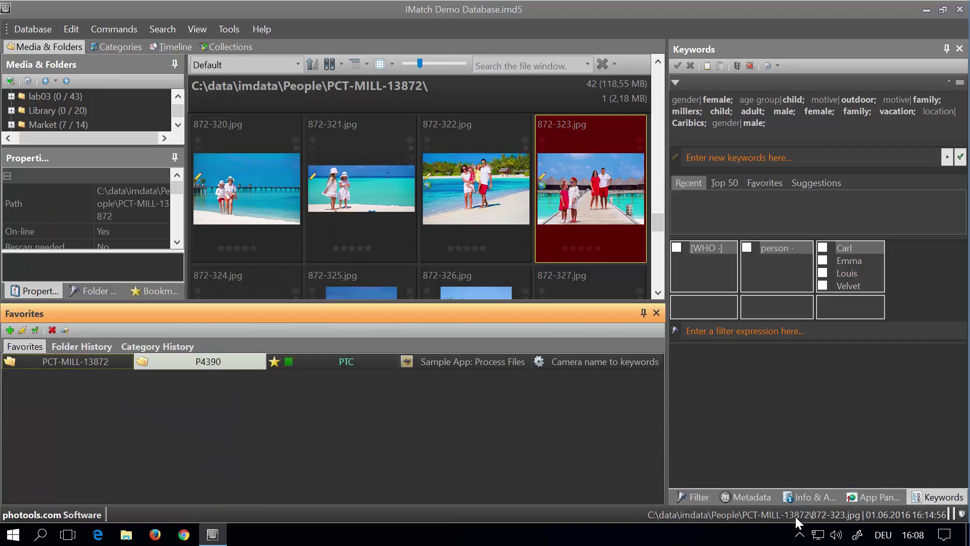
# Move App Panel 1 into the bottom dock beside Favorites, leaving Info & Activity on the right.
pyautogui.click(875, 500)
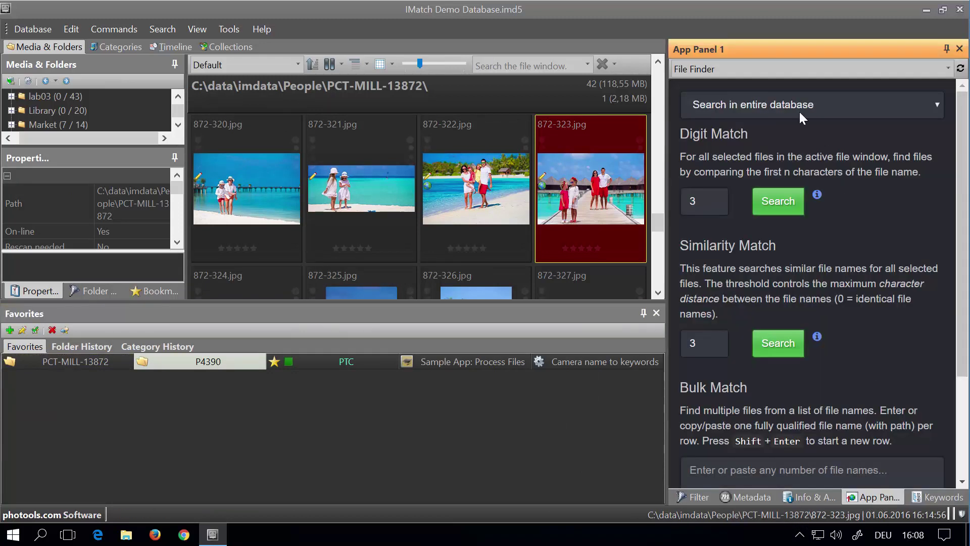
pyautogui.moveTo(868, 496); pyautogui.dragTo(321, 391)
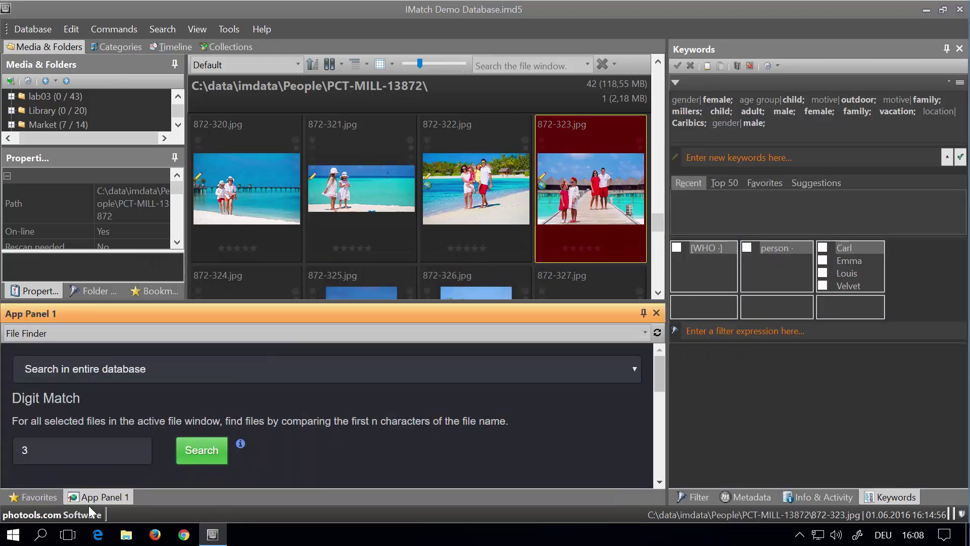
pyautogui.click(827, 500)
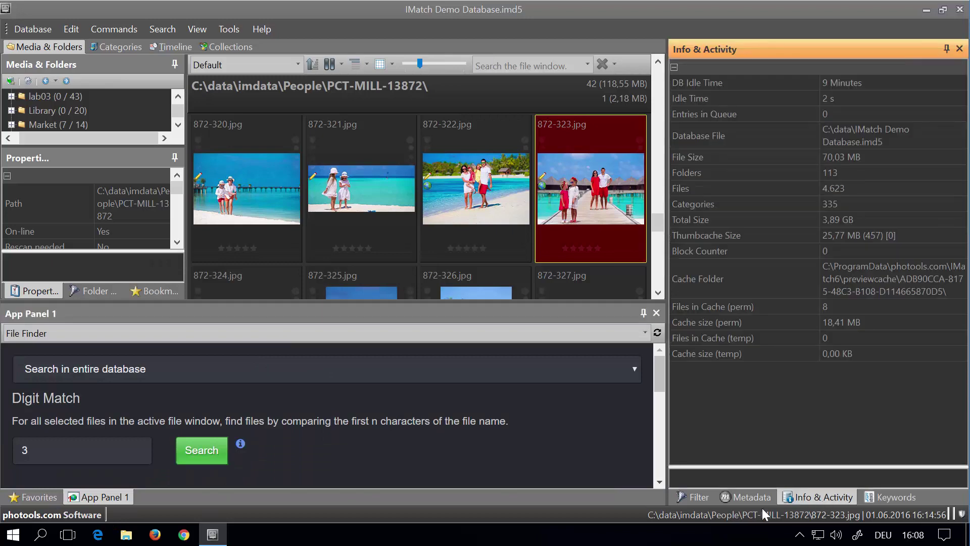
pyautogui.click(747, 500)
pyautogui.click(693, 501)
pyautogui.click(809, 498)
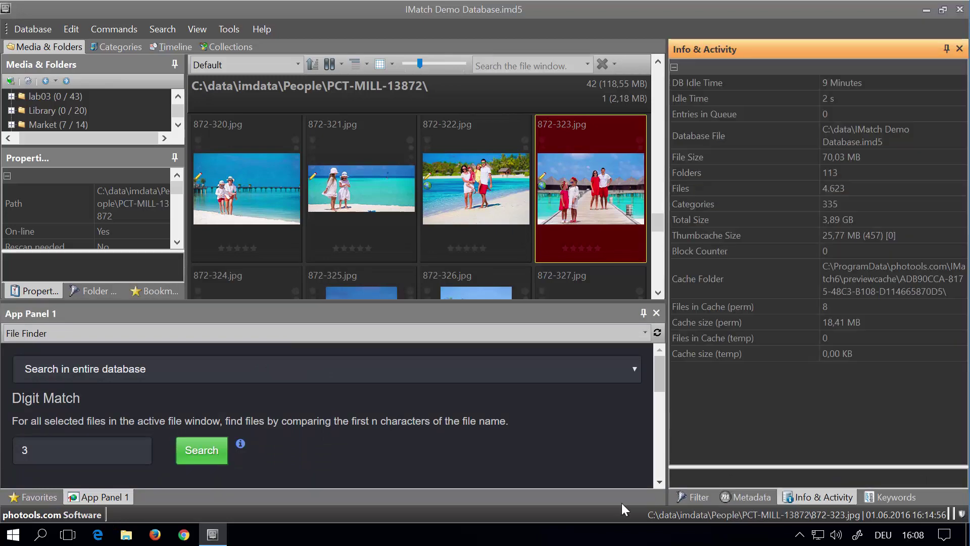
# Dock App Panel 1 across the top, then close both App Panel 1 and Favorites.
pyautogui.click(34, 497)
pyautogui.click(99, 497)
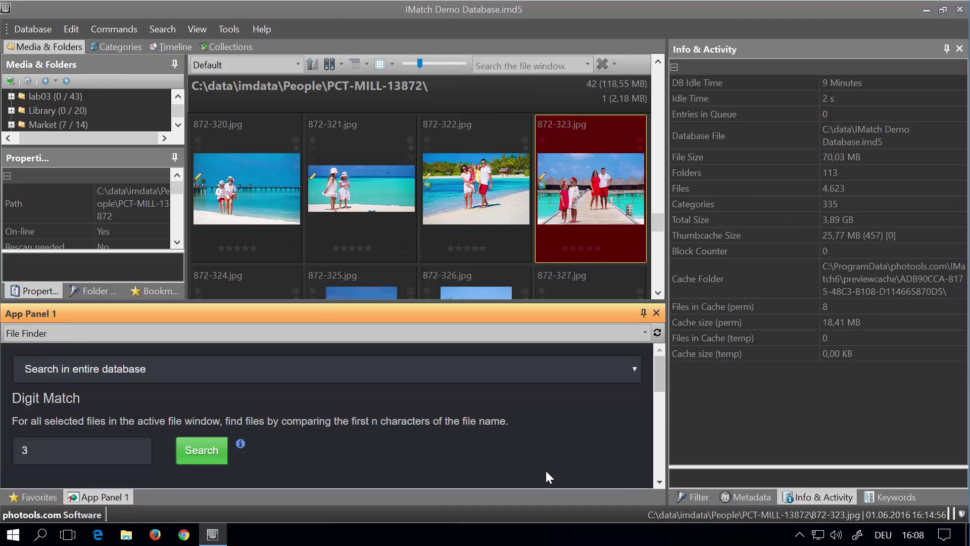
pyautogui.moveTo(518, 307); pyautogui.dragTo(489, 58)
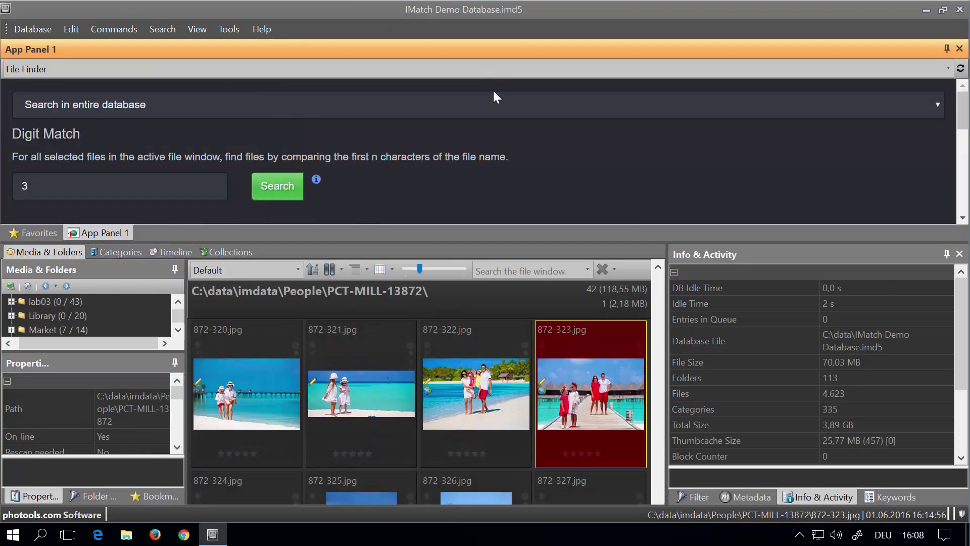
pyautogui.click(959, 48)
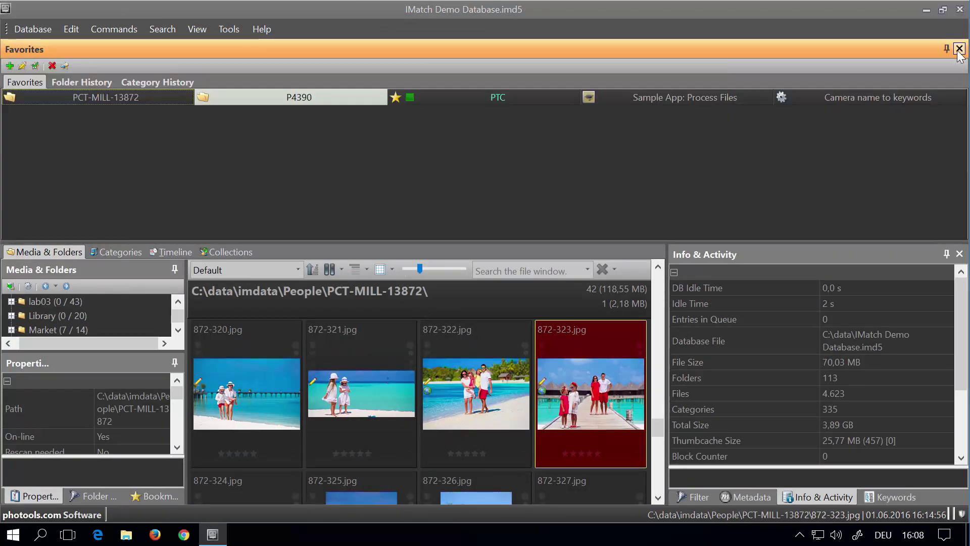
pyautogui.click(960, 49)
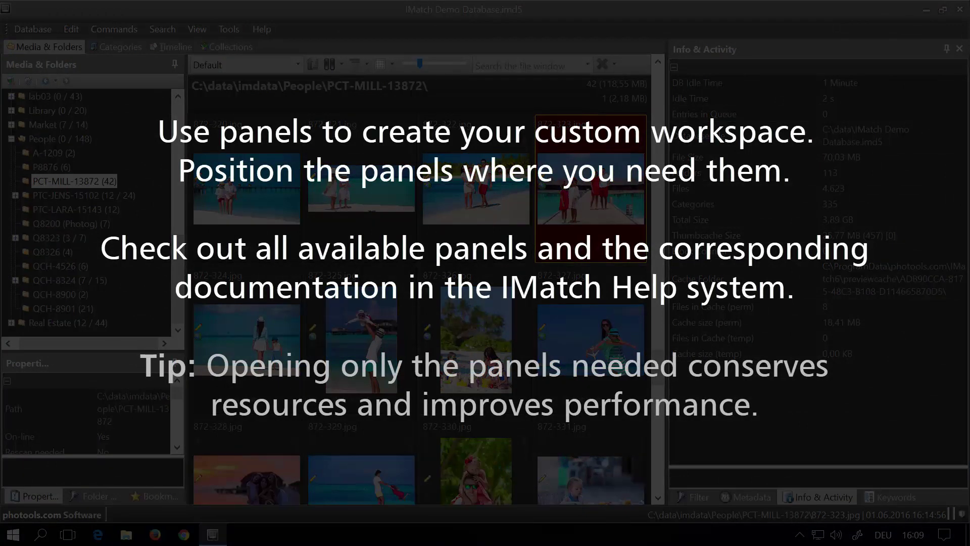
# Bring the Metadata panel to the front in the right dock.
pyautogui.click(736, 497)
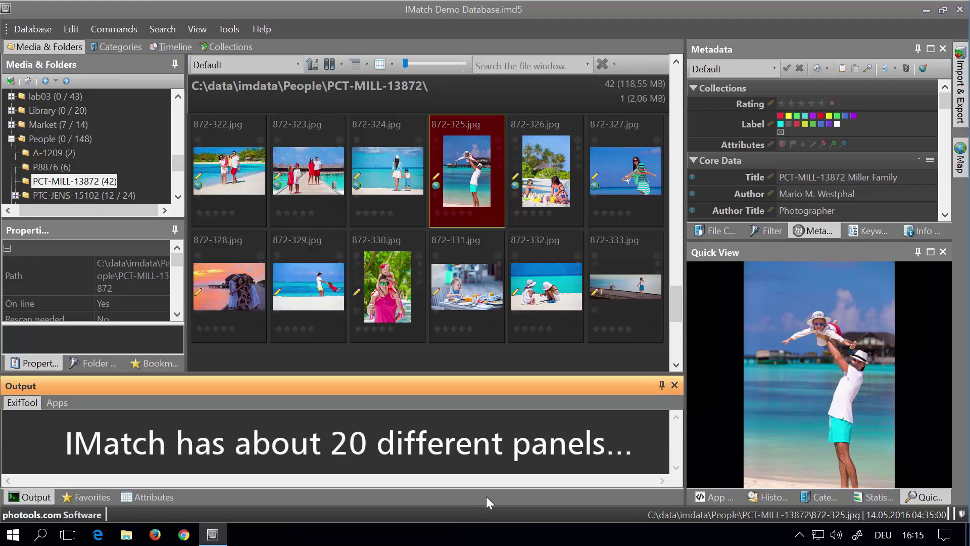
# Toggle the docked panels with Ctrl+Shift shortcuts F, H, M, K, C, P, A, I, V, Q, E, O.
pyautogui.hotkey('ctrl', 'shift', 'f')
pyautogui.hotkey('ctrl', 'shift', 'h')
pyautogui.hotkey('ctrl', 'shift', 'm')
pyautogui.hotkey('ctrl', 'shift', 'k')
pyautogui.hotkey('ctrl', 'shift', 'c')
pyautogui.hotkey('ctrl', 'shift', 'p')
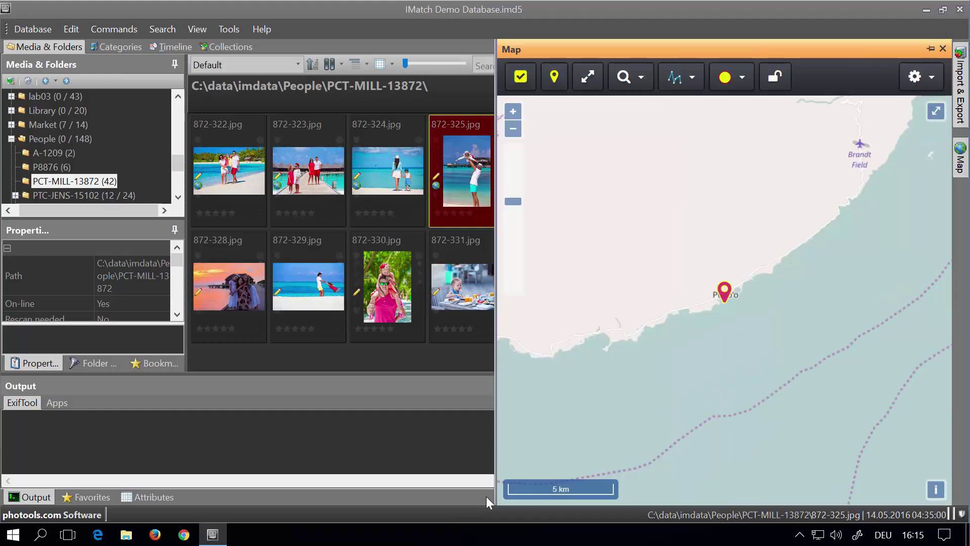
pyautogui.hotkey('ctrl', 'shift', 'a')
pyautogui.hotkey('ctrl', 'shift', 'i')
pyautogui.hotkey('ctrl', 'shift', 'v')
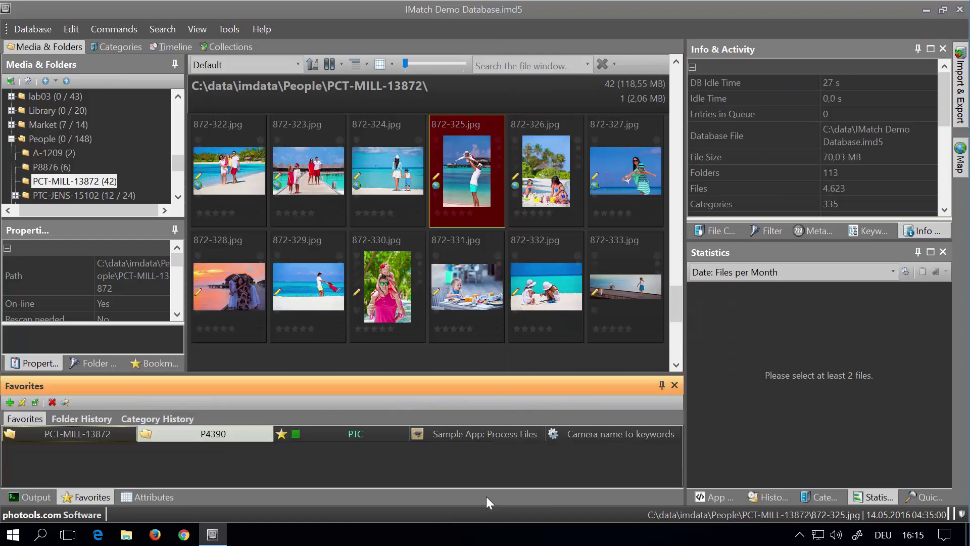
pyautogui.hotkey('ctrl', 'shift', 'q')
pyautogui.hotkey('ctrl', 'shift', 'e')
pyautogui.hotkey('ctrl', 'shift', 'o')
pyautogui.hotkey('ctrl', 'shift', 'f')
pyautogui.hotkey('ctrl', 'shift', 'h')
pyautogui.hotkey('ctrl', 'shift', 'm')
pyautogui.hotkey('ctrl', 'shift', 'k')
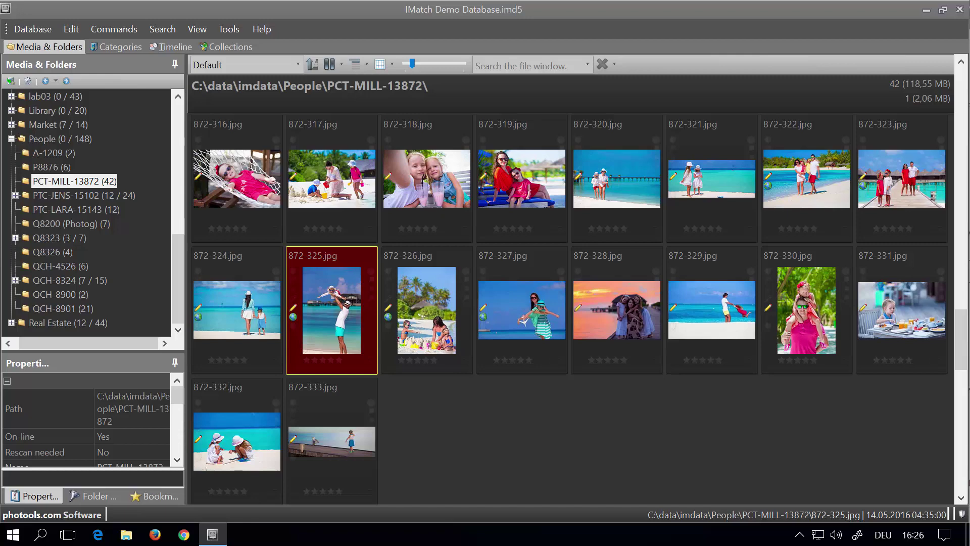
# Open the Map panel and select photos 872-327.jpg and 872-330.jpg to see their locations.
pyautogui.click(193, 30)
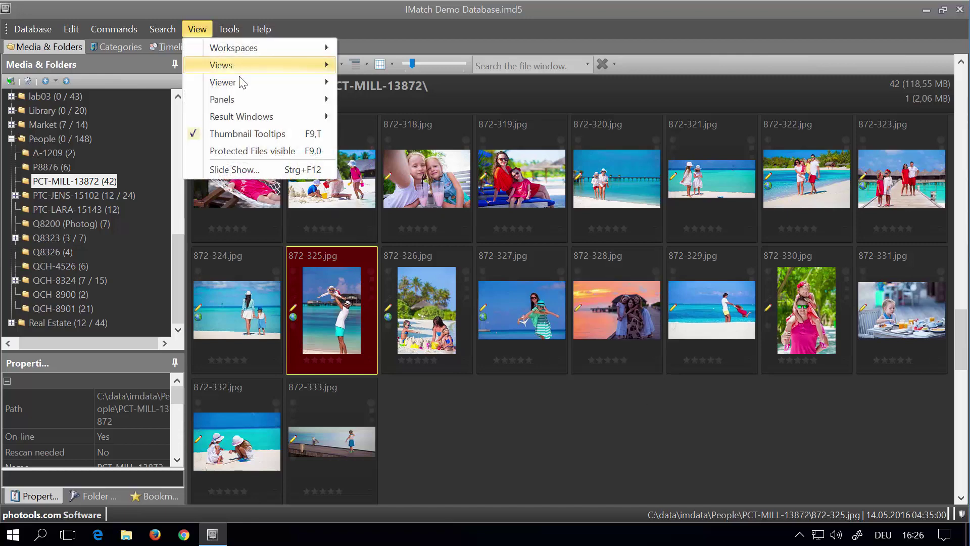
pyautogui.moveTo(232, 102)
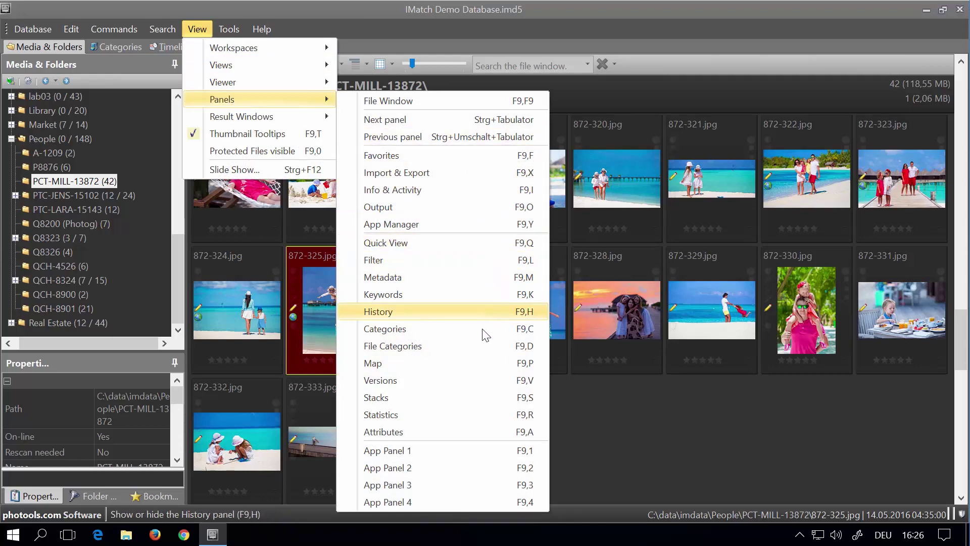
pyautogui.click(469, 364)
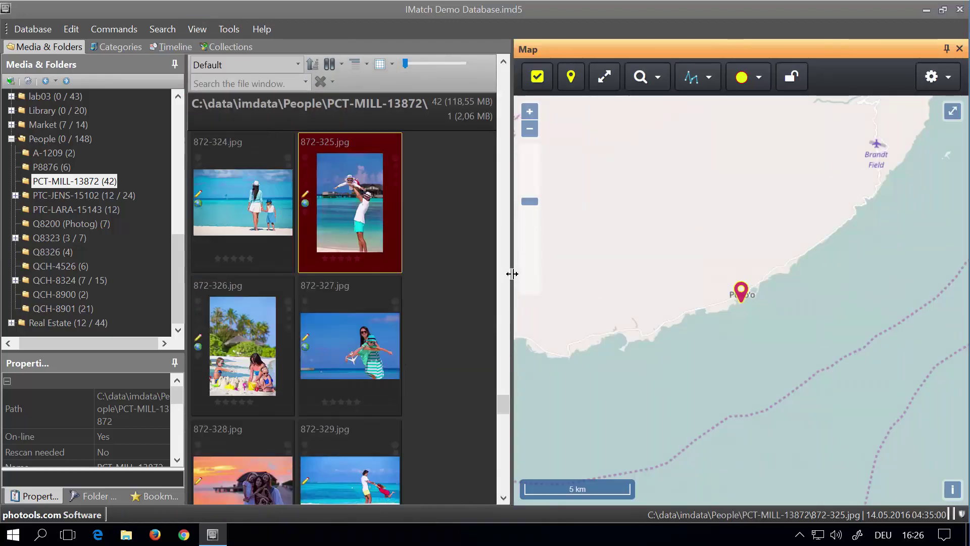
pyautogui.moveTo(511, 274); pyautogui.dragTo(563, 272)
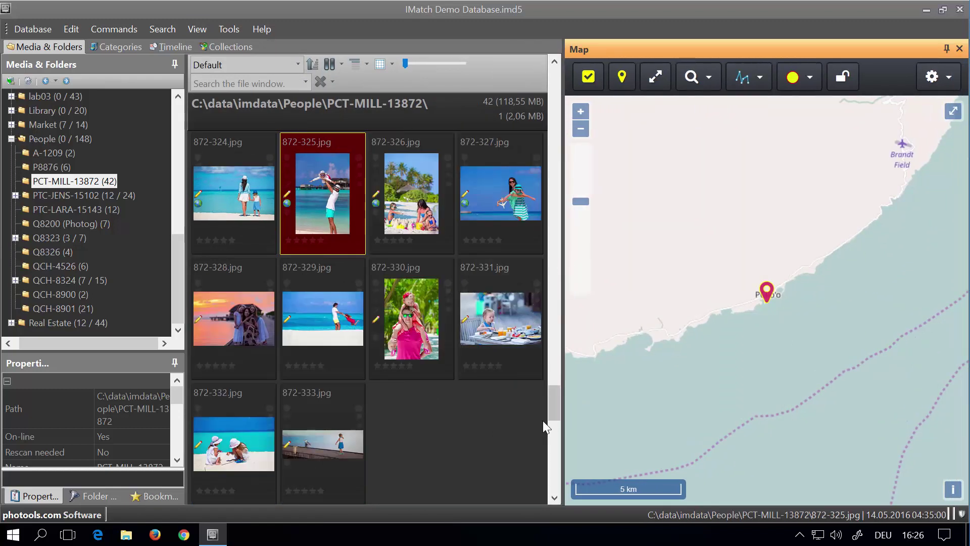
pyautogui.click(500, 207)
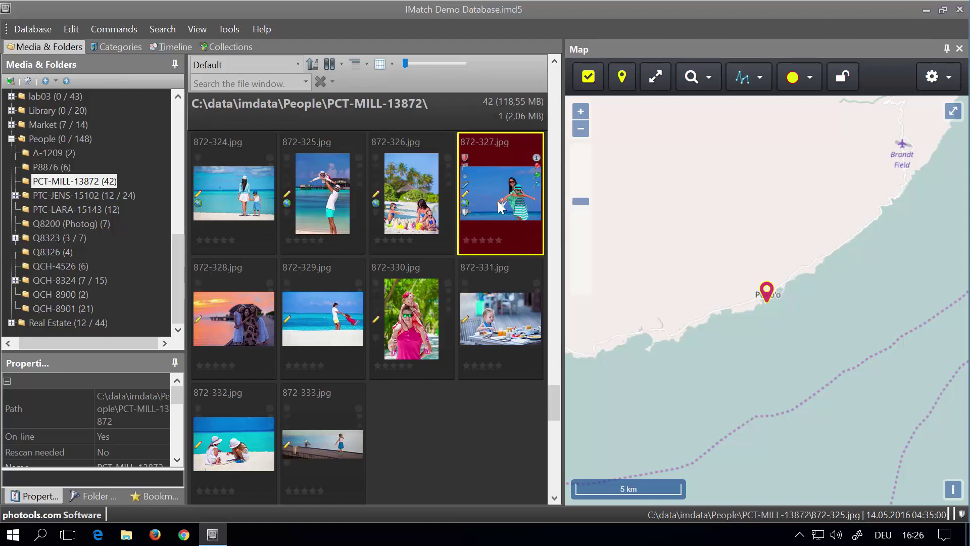
pyautogui.scroll(-2, 750, 251)
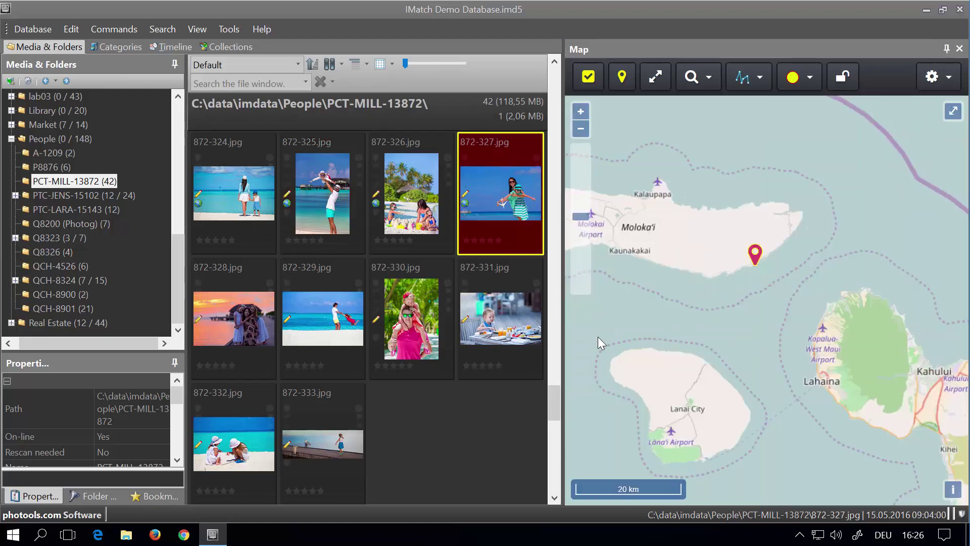
pyautogui.click(412, 338)
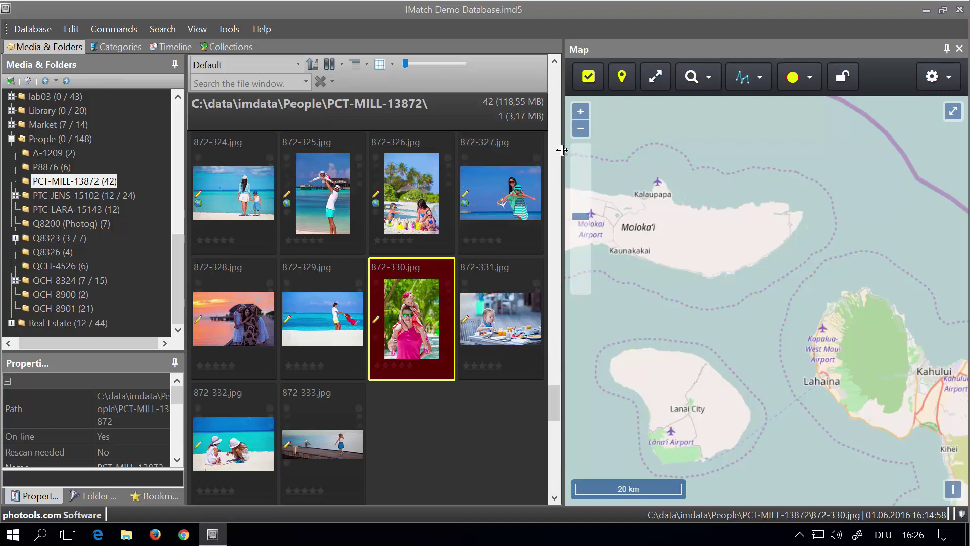
# Auto-hide the folder panels, widen the map and shrink thumbnails to five per row.
pyautogui.moveTo(578, 145); pyautogui.dragTo(605, 143)
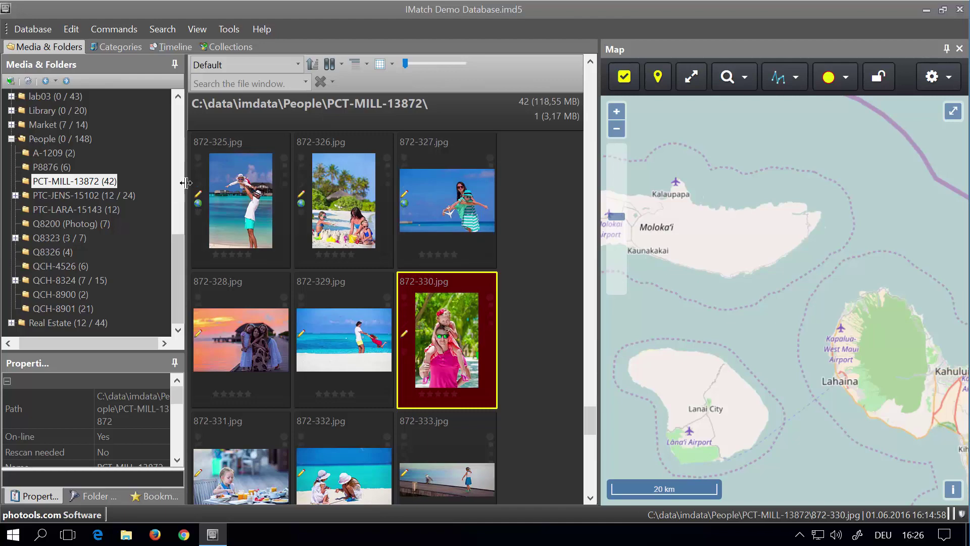
pyautogui.moveTo(185, 182); pyautogui.dragTo(169, 181)
pyautogui.click(158, 64)
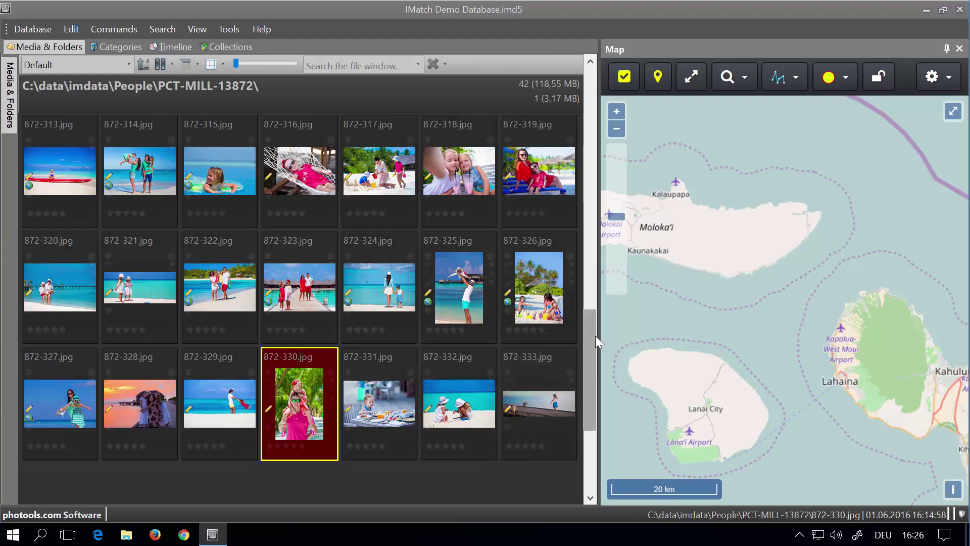
pyautogui.moveTo(598, 334); pyautogui.dragTo(505, 332)
pyautogui.scroll(10, 380, 330)
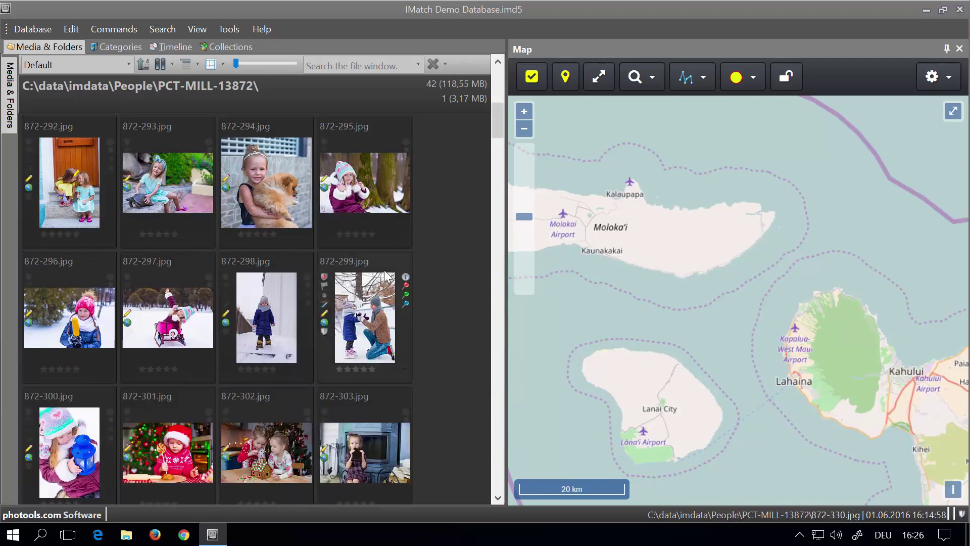
pyautogui.click(236, 63)
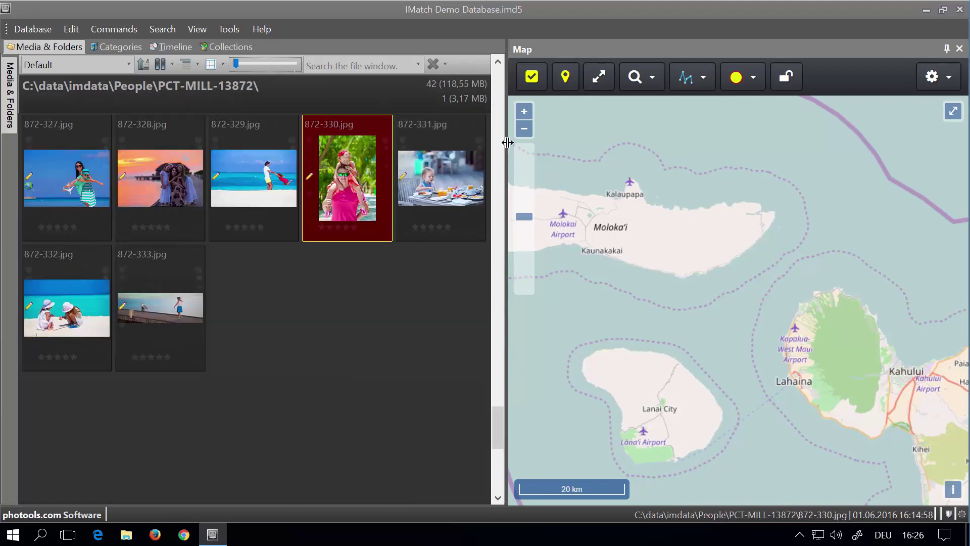
pyautogui.scroll(4, 432, 258)
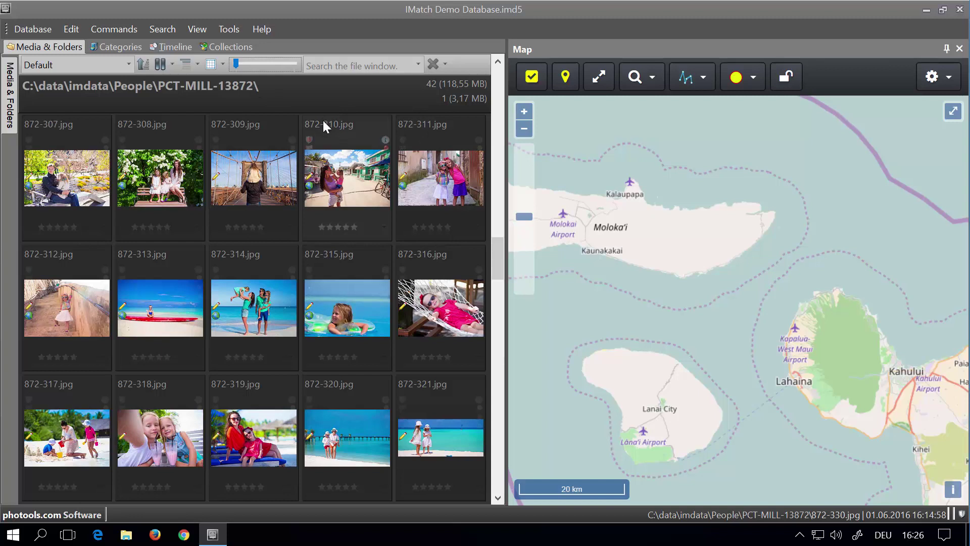
# Save the map-and-thumbnails layout as a workspace named 'Maps' and confirm it is listed.
pyautogui.click(194, 30)
pyautogui.moveTo(202, 50)
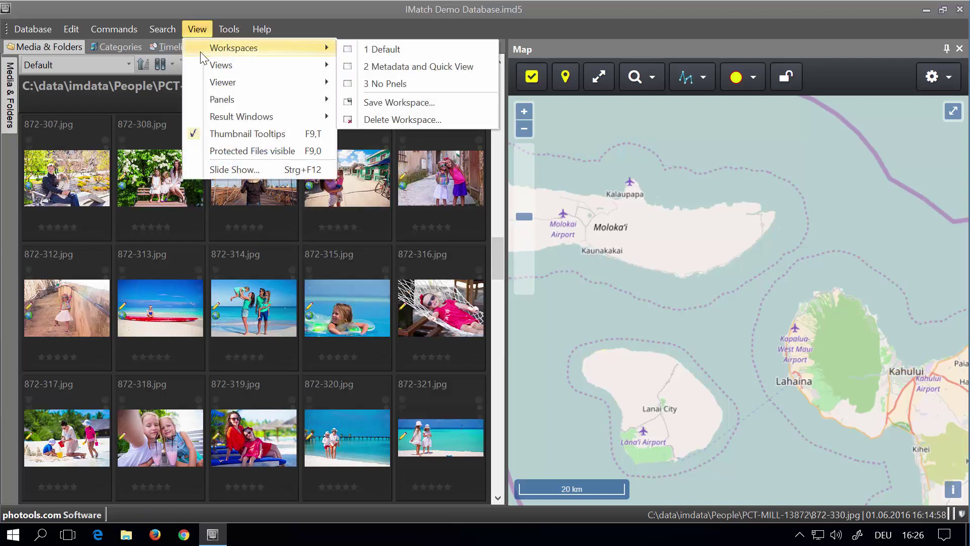
pyautogui.click(426, 103)
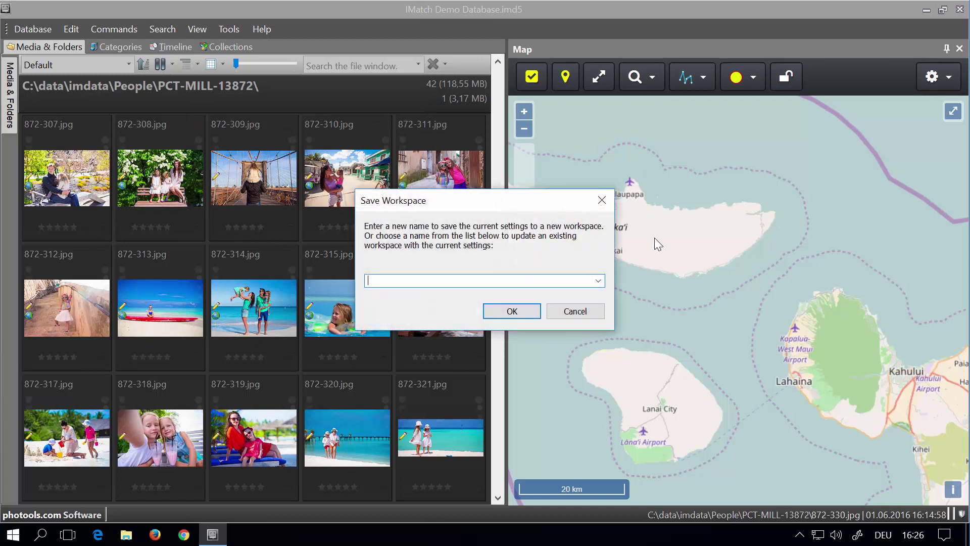
pyautogui.write('Maps')
pyautogui.press('Return')
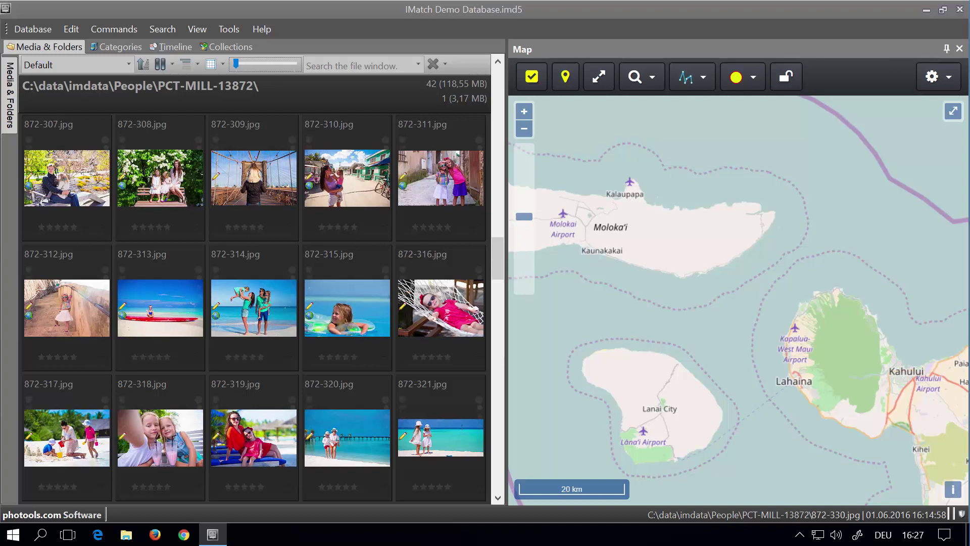
pyautogui.click(197, 29)
pyautogui.moveTo(211, 53)
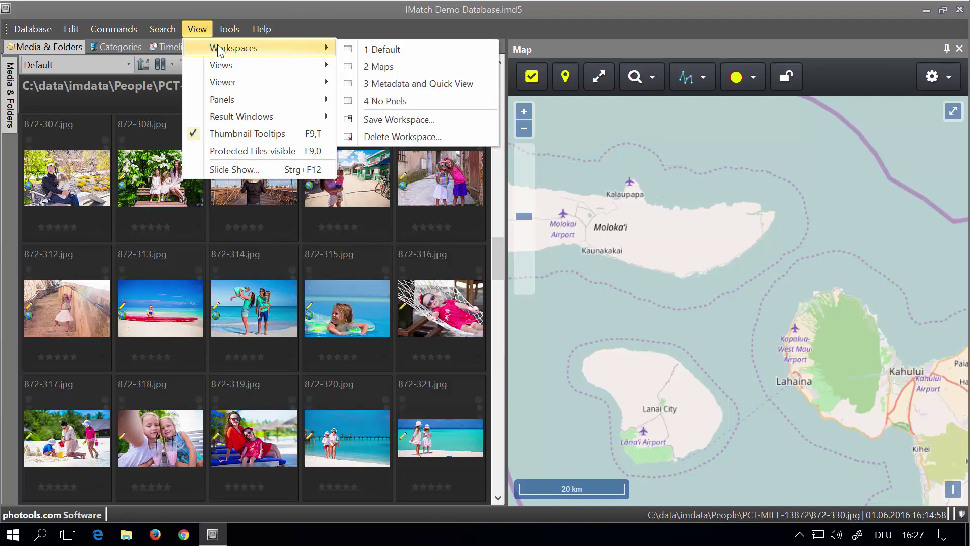
# Load the No Pnels workspace, then Maps, then Metadata and Quick View.
pyautogui.click(426, 101)
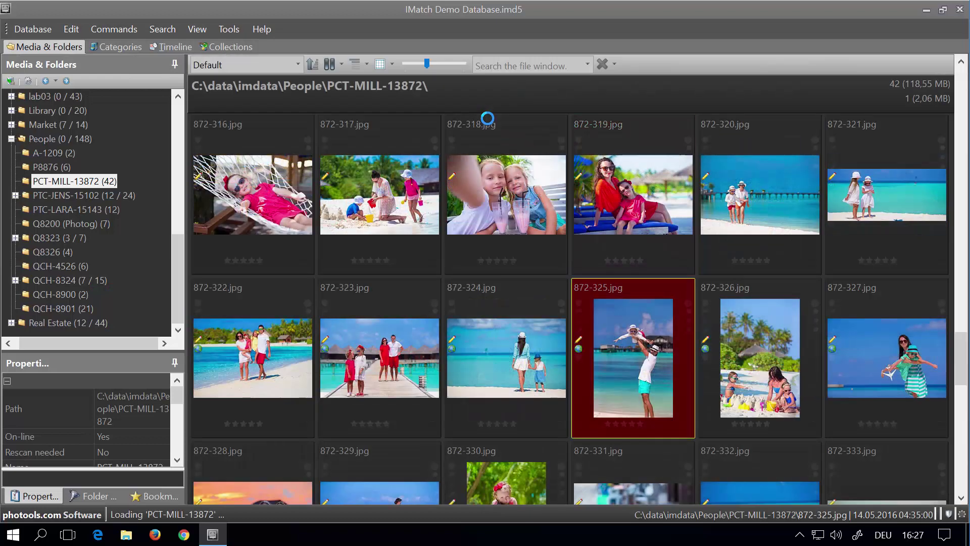
pyautogui.click(198, 30)
pyautogui.moveTo(205, 52)
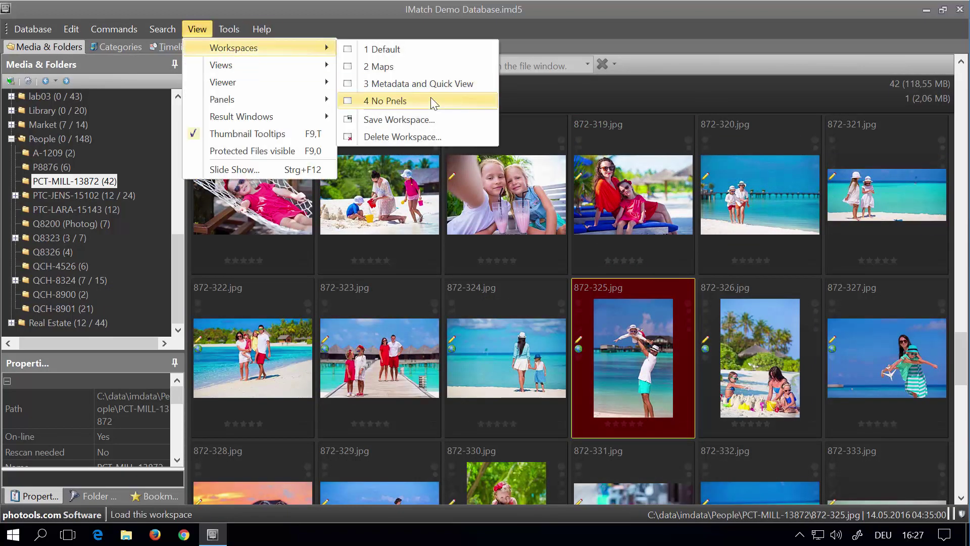
pyautogui.click(418, 69)
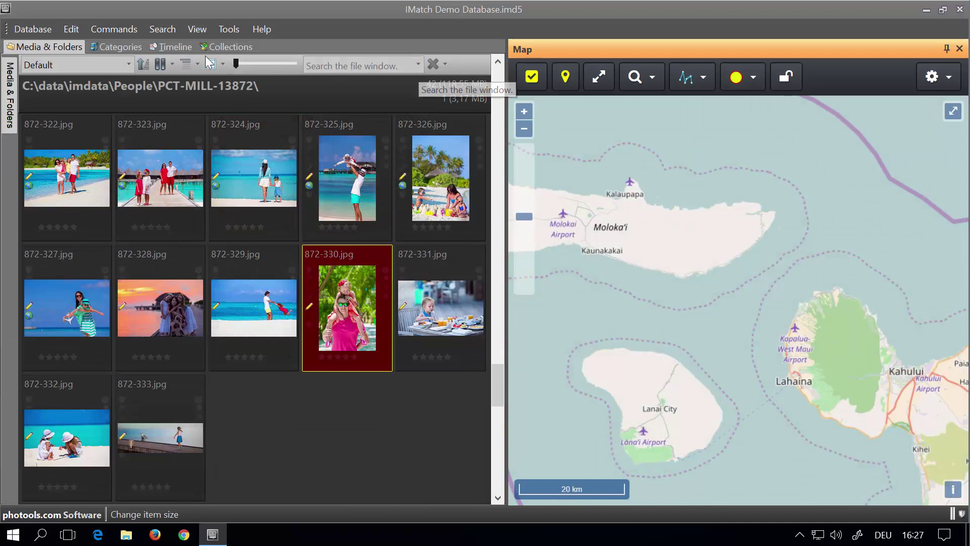
pyautogui.click(197, 28)
pyautogui.moveTo(196, 45)
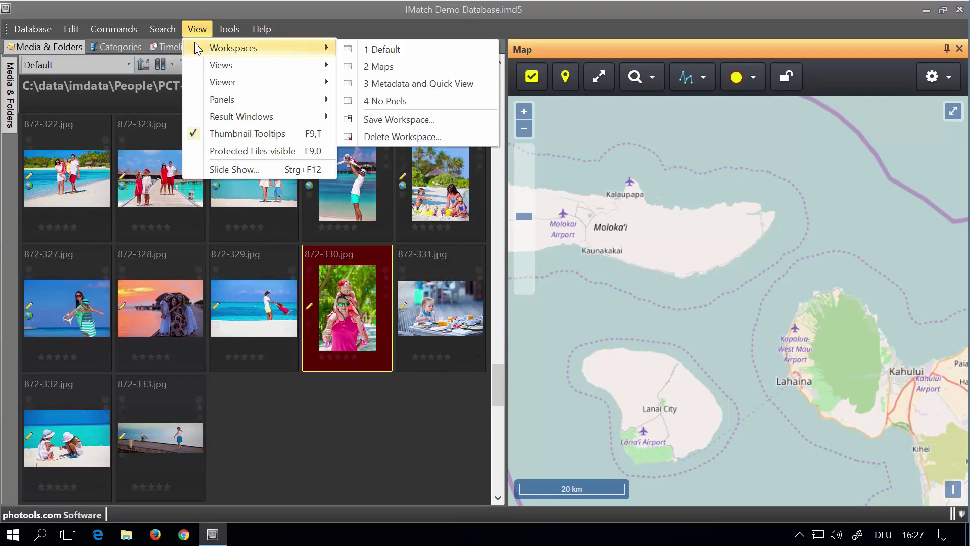
pyautogui.click(405, 86)
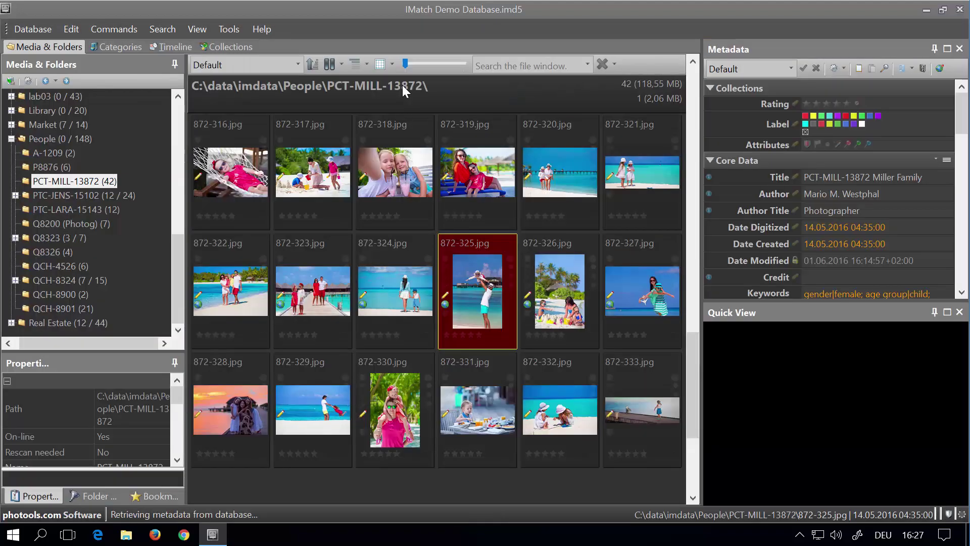
# Select image 872-321.jpg, widen the Metadata panel and give it more height over Quick View.
pyautogui.press('Right')
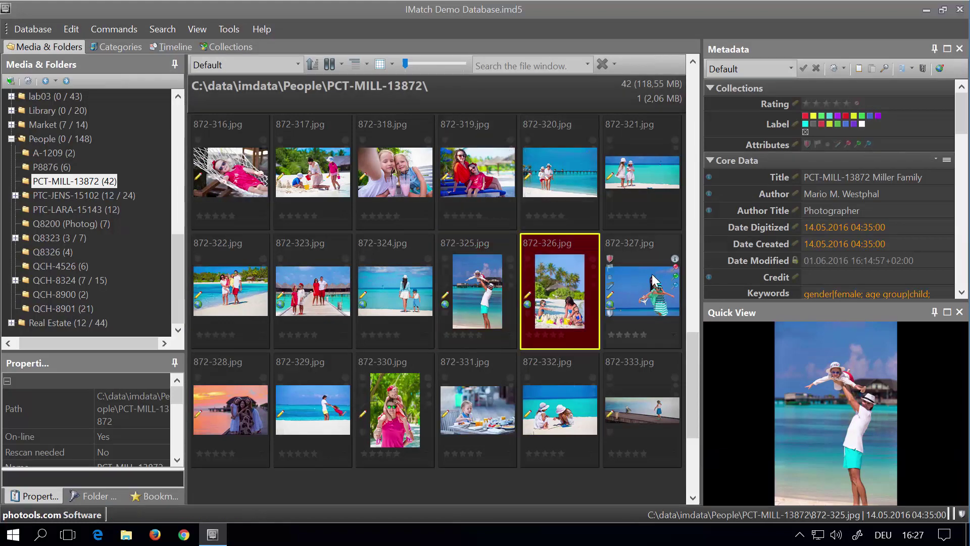
pyautogui.click(655, 279)
pyautogui.click(641, 169)
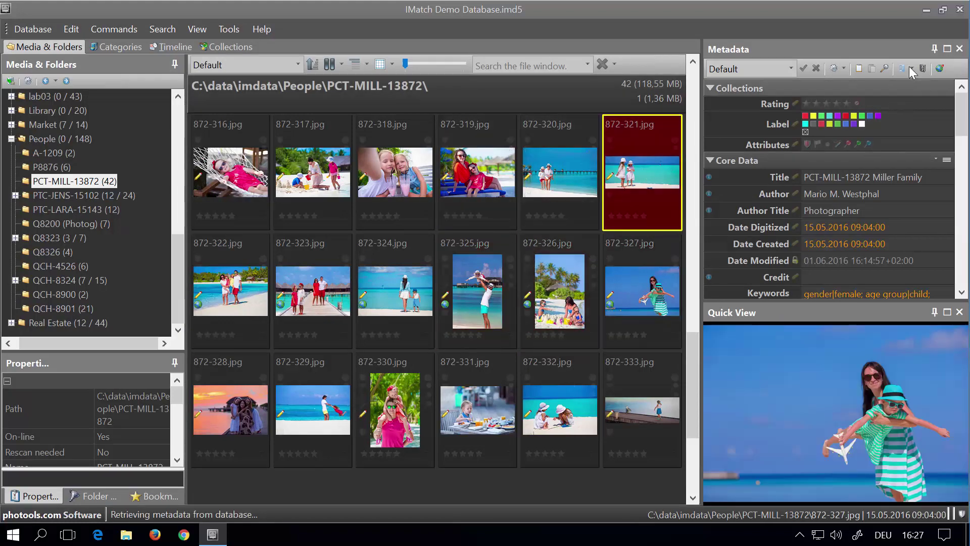
pyautogui.click(948, 50)
pyautogui.scroll(-7, 872, 310)
pyautogui.scroll(7, 848, 286)
pyautogui.moveTo(702, 256); pyautogui.dragTo(637, 256)
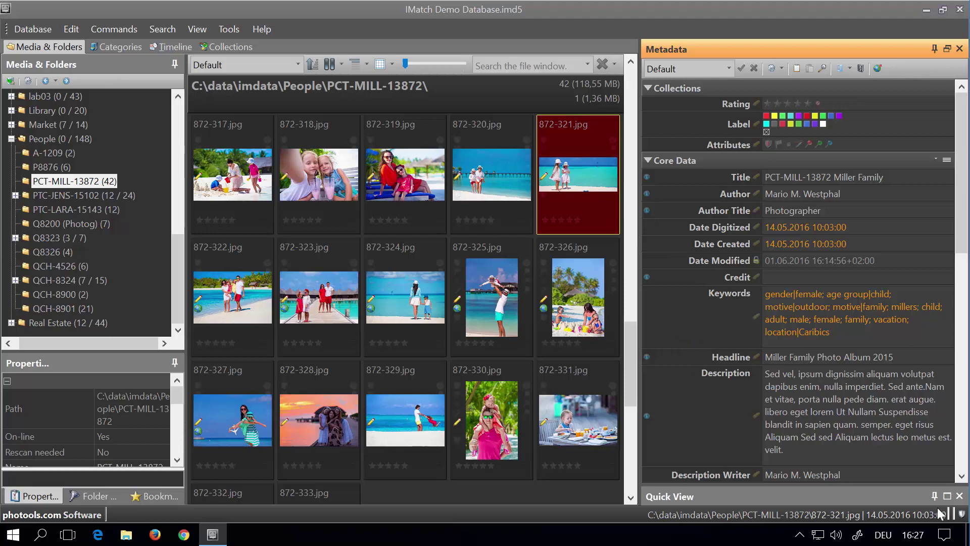
pyautogui.click(947, 48)
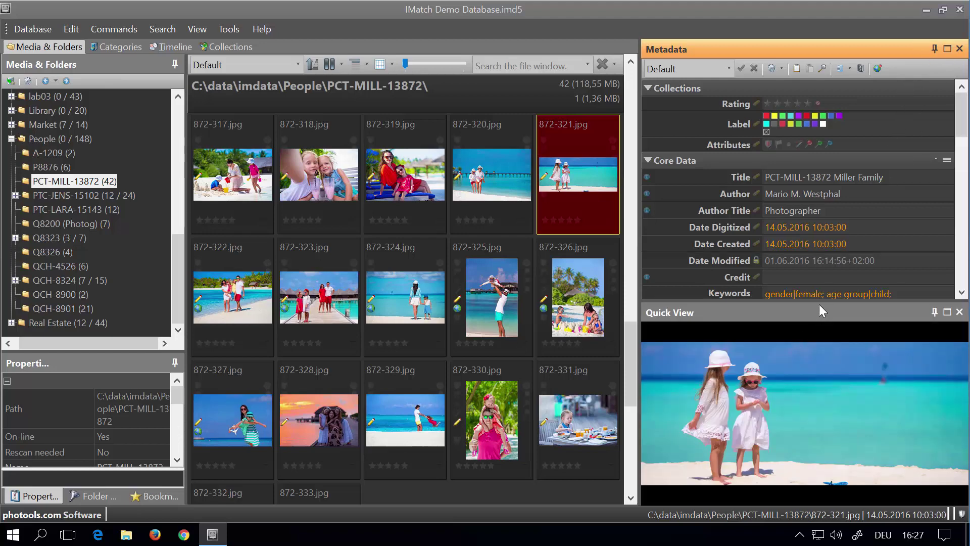
pyautogui.moveTo(819, 304); pyautogui.dragTo(819, 325)
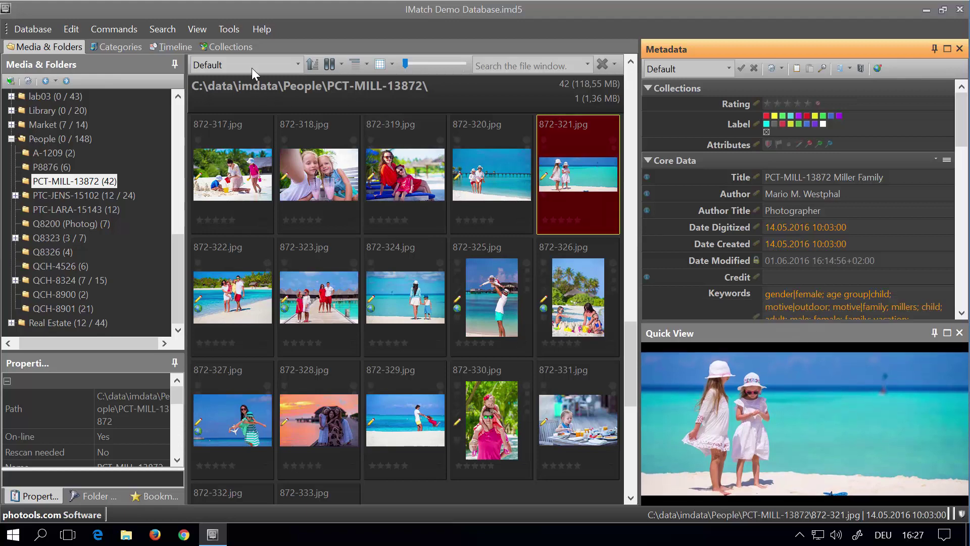
# Overwrite the 'Metadata and Quick View' workspace with the current layout.
pyautogui.click(192, 32)
pyautogui.moveTo(208, 51)
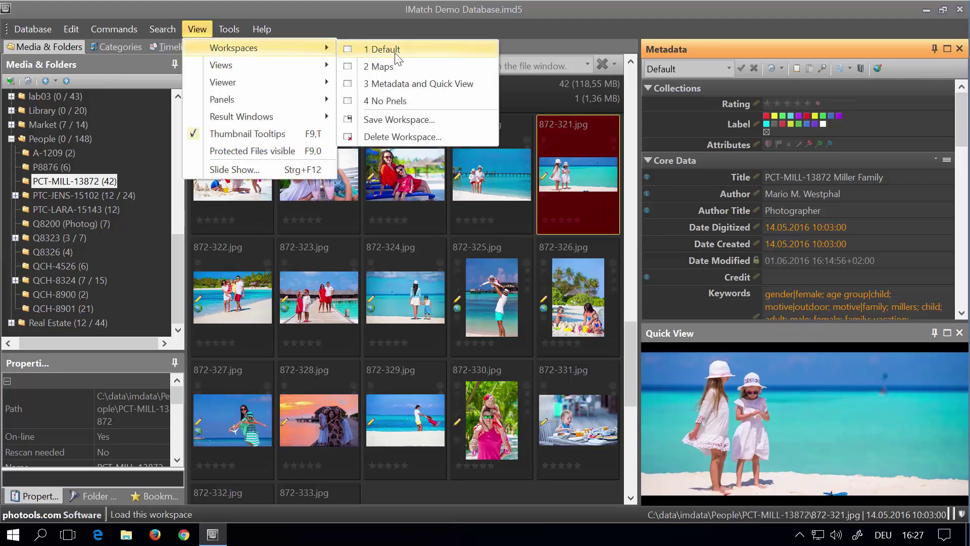
pyautogui.click(384, 118)
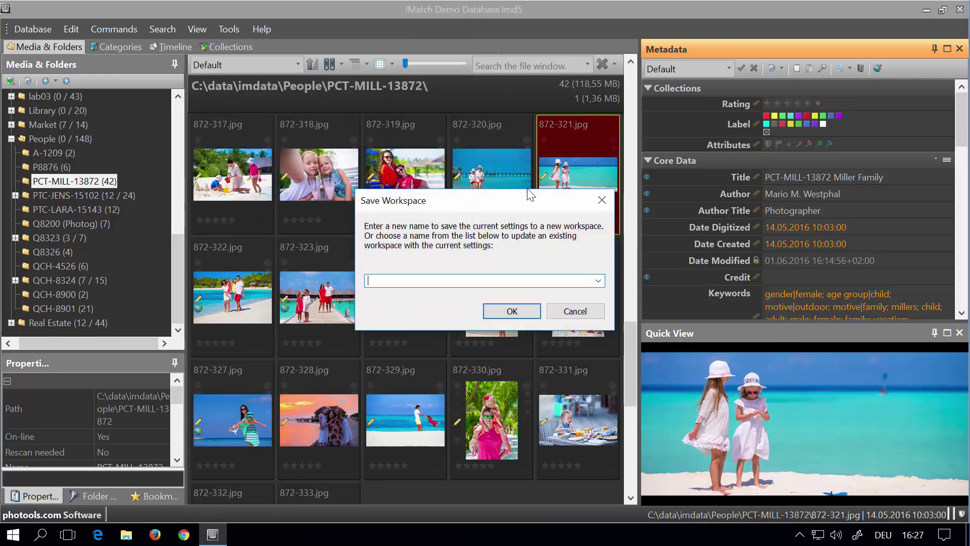
pyautogui.click(599, 282)
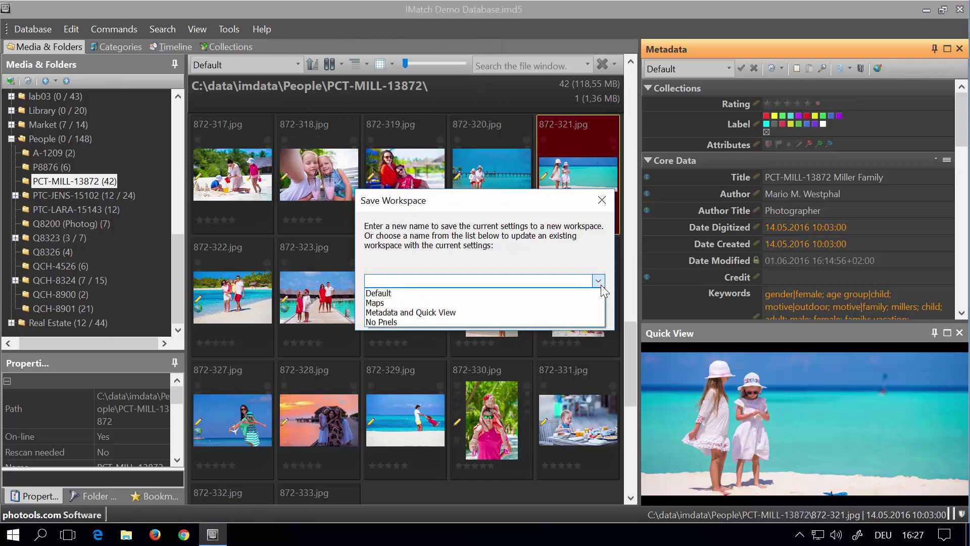
pyautogui.click(591, 312)
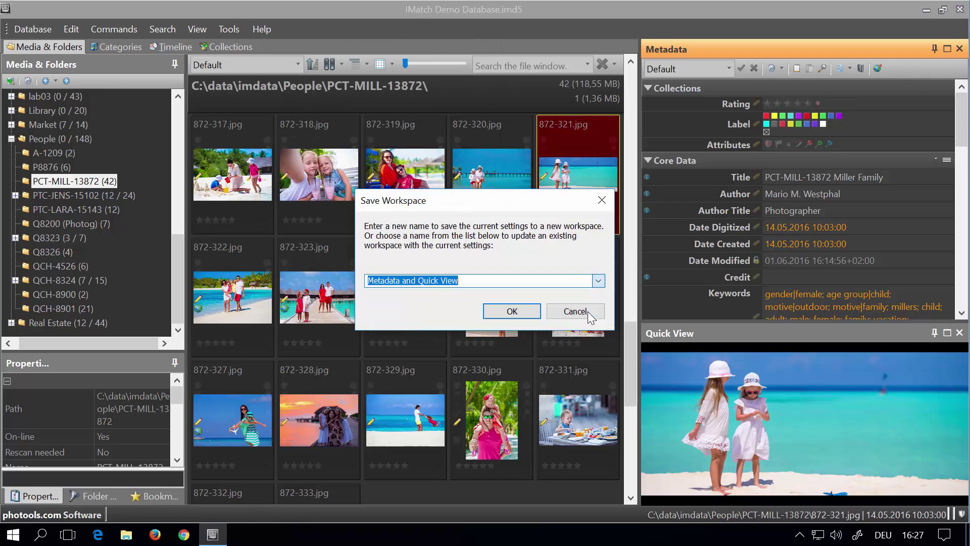
pyautogui.click(507, 313)
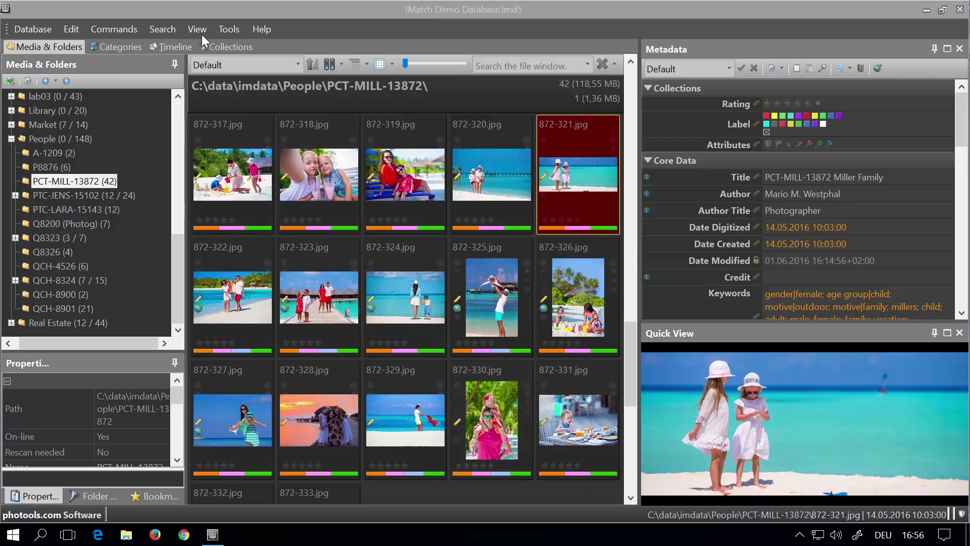
pyautogui.click(198, 29)
pyautogui.moveTo(204, 48)
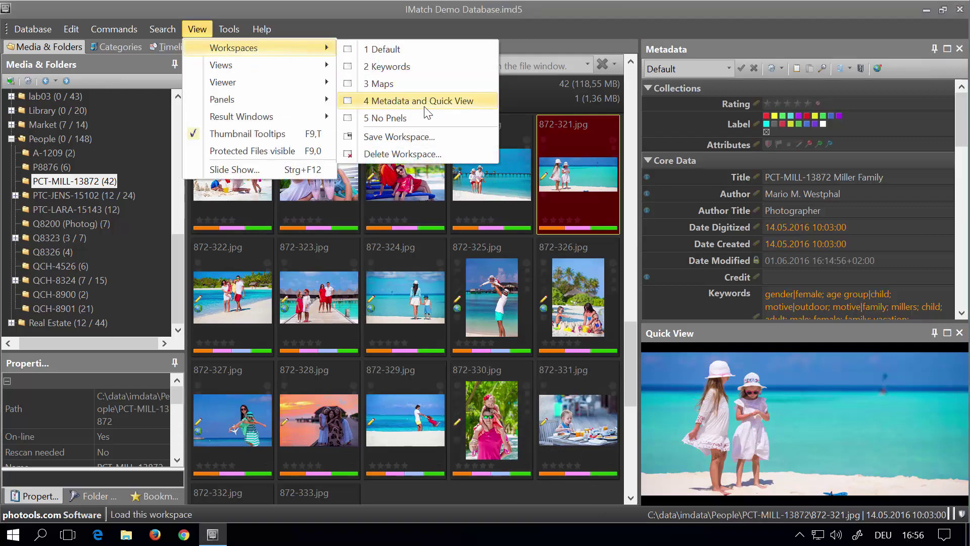
# Load the Keywords workspace and shrink the thumbnails to three per row.
pyautogui.click(387, 66)
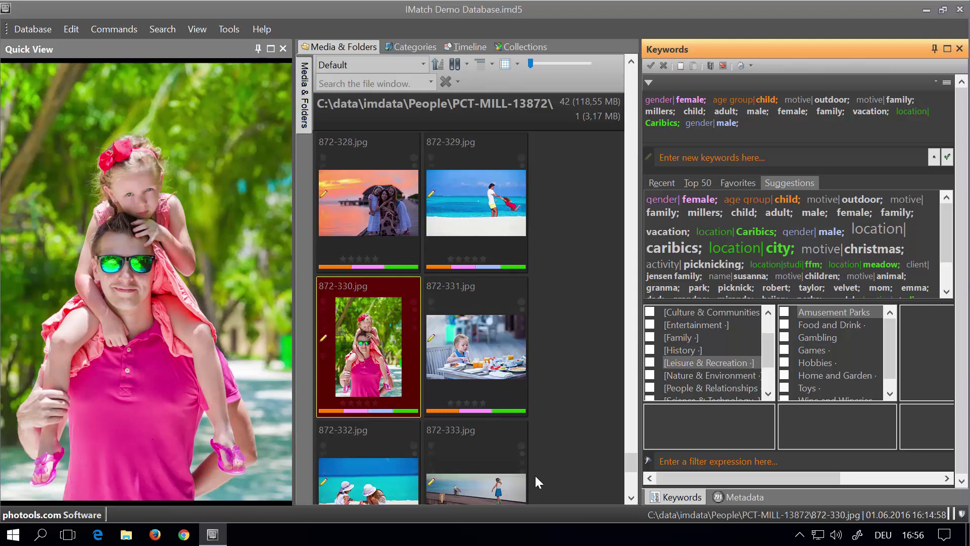
pyautogui.moveTo(532, 64); pyautogui.dragTo(529, 62)
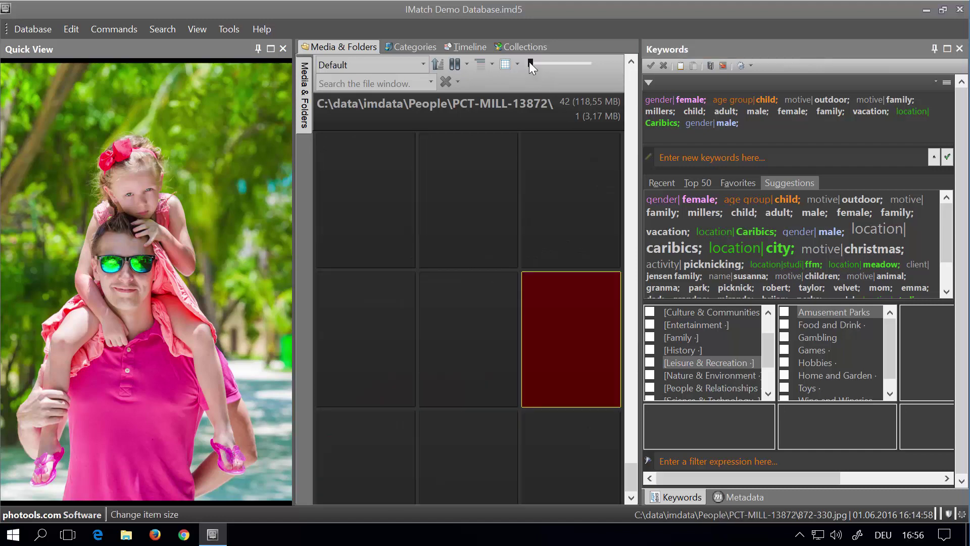
pyautogui.scroll(5, 590, 300)
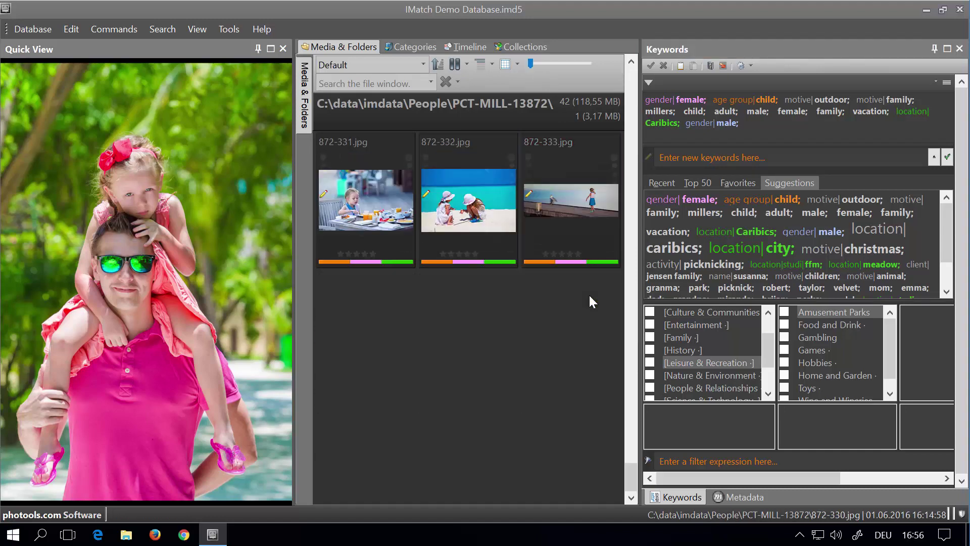